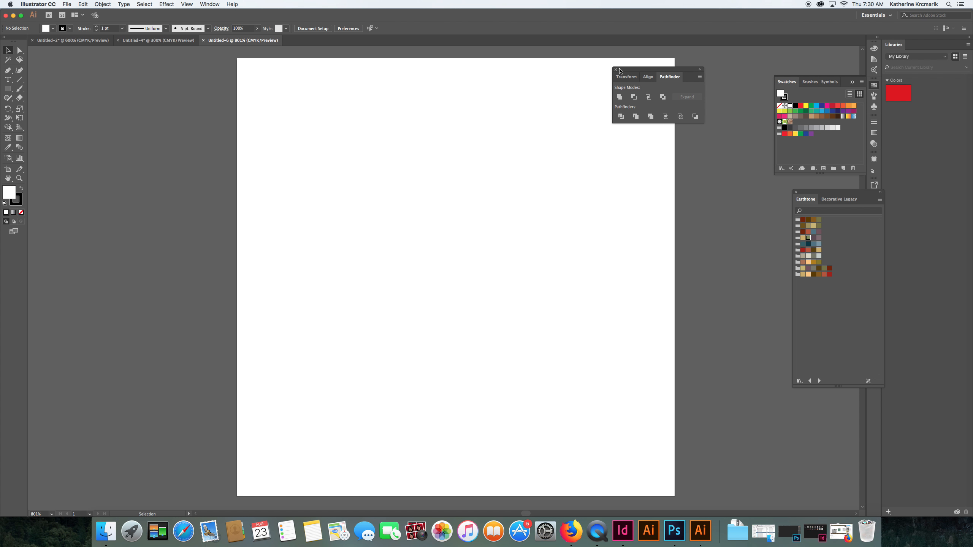
Draw a rectangle about 1.8 × 1.84 in on the artboard and fill it with the Pompadour pattern swatch
click(615, 70)
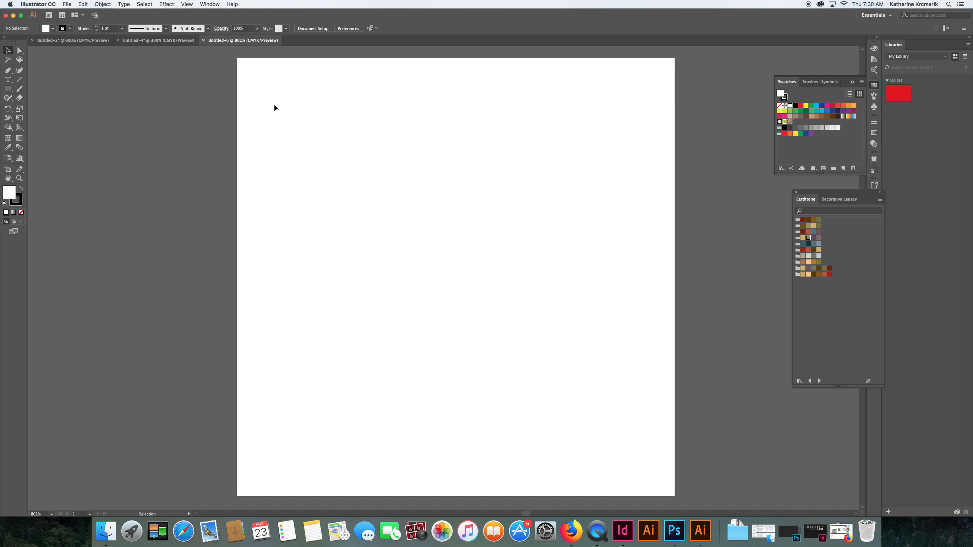
click(8, 89)
drag(260, 78, 653, 481)
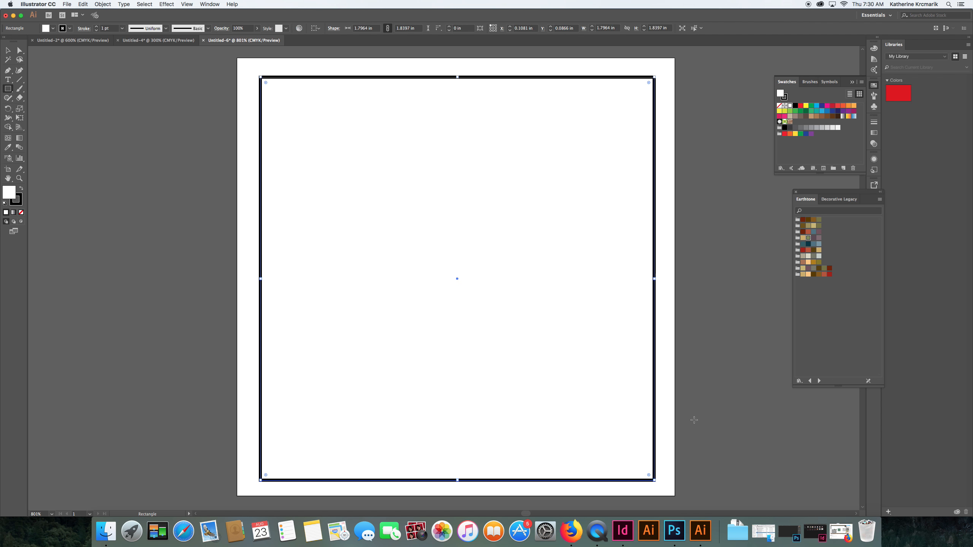
scroll(736, 131, left, 1)
click(790, 122)
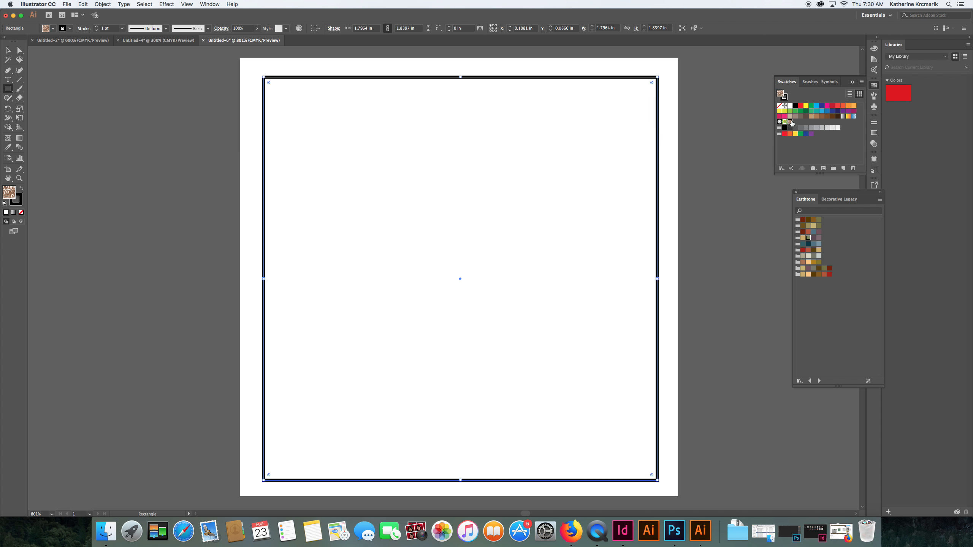
Enlarge the pattern-filled rectangle to 2 × 2 in so it covers the whole artboard
key(v)
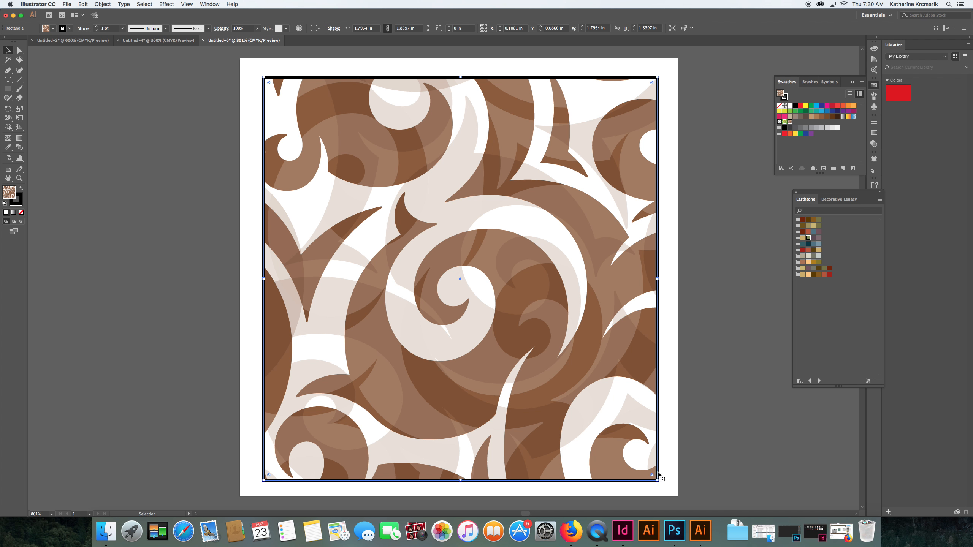
drag(657, 480, 678, 496)
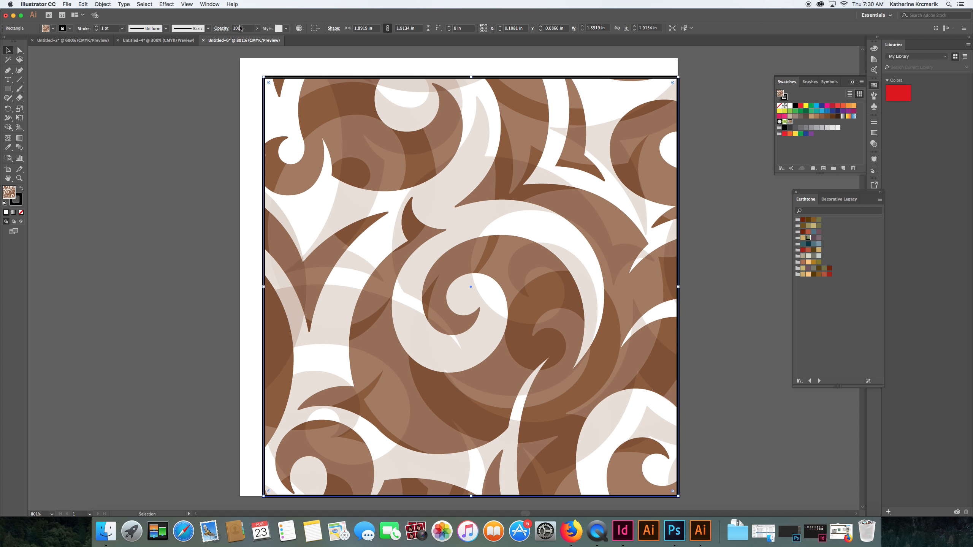
drag(264, 78, 240, 58)
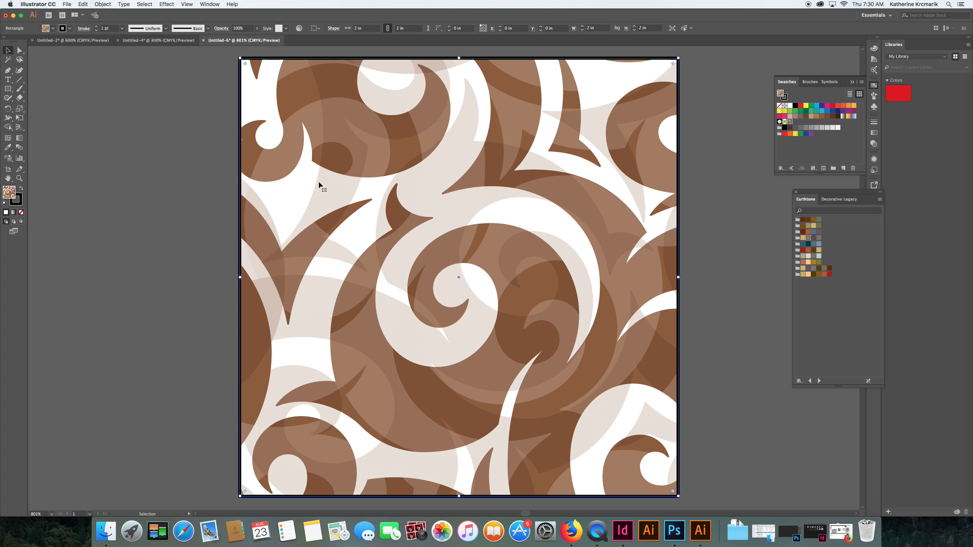
Open the Pompadour swatch in pattern editing mode, examine how its tile repeats, and cancel the editing
double_click(790, 122)
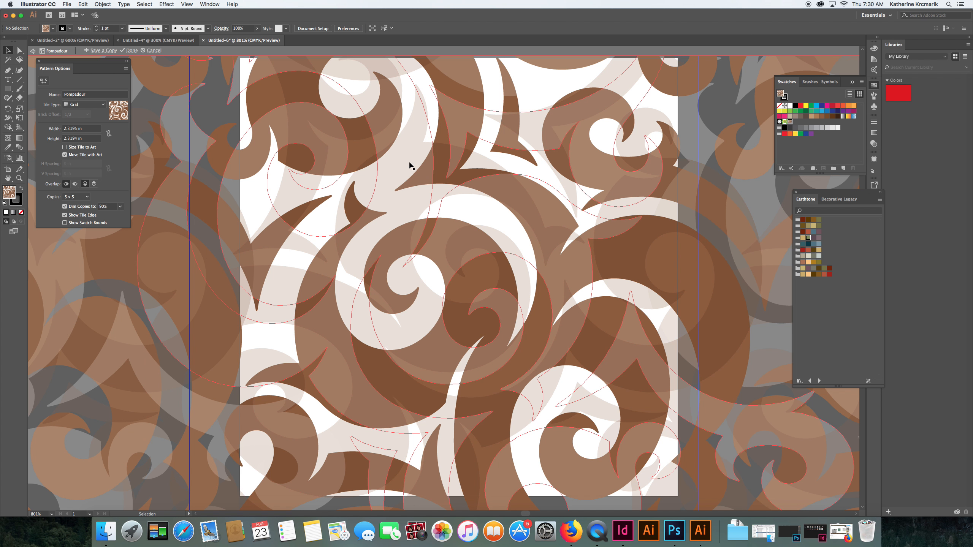
key(super+minus)
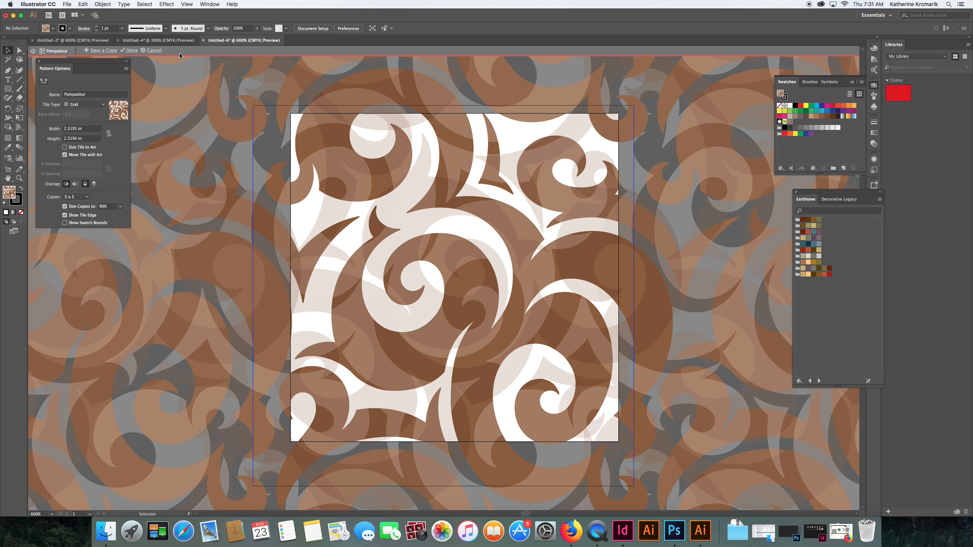
click(157, 51)
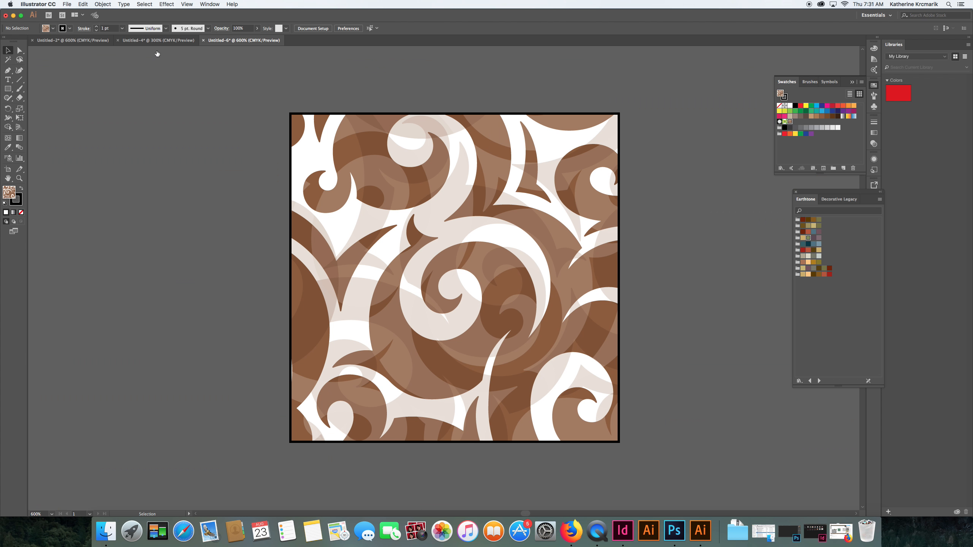
Delete the pattern-filled rectangle from the artboard
click(388, 167)
key(Delete)
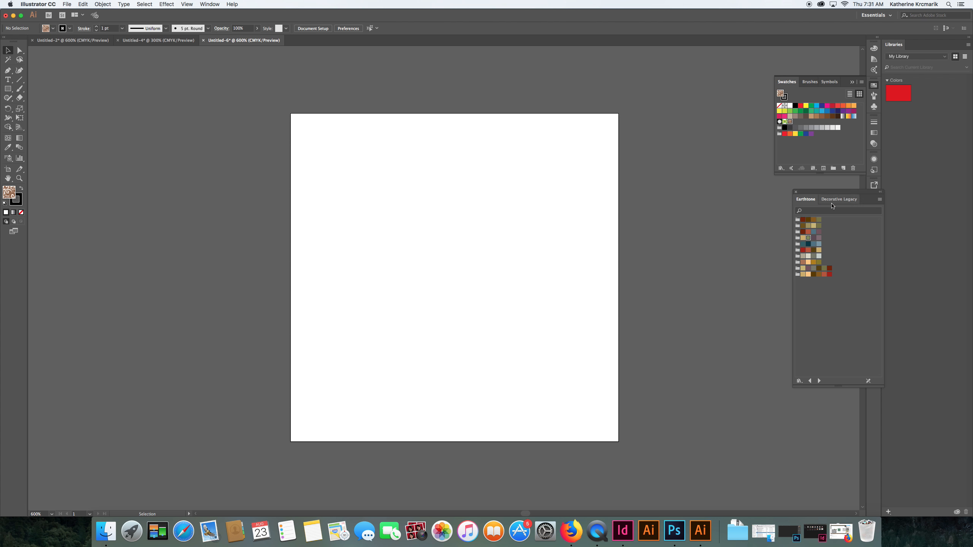
Close the Earthtone and Decorative Legacy swatch libraries and open the Flowers symbol library
click(796, 192)
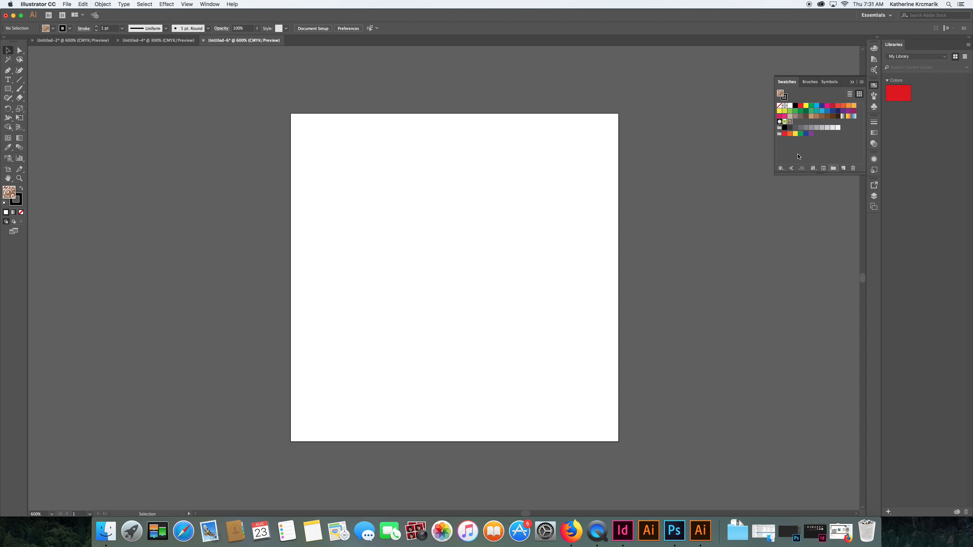
click(874, 108)
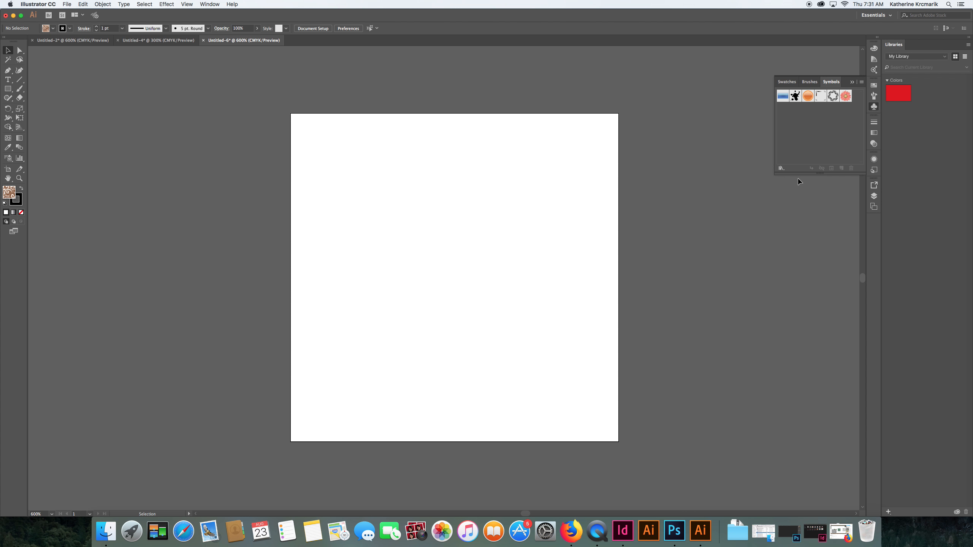
click(781, 169)
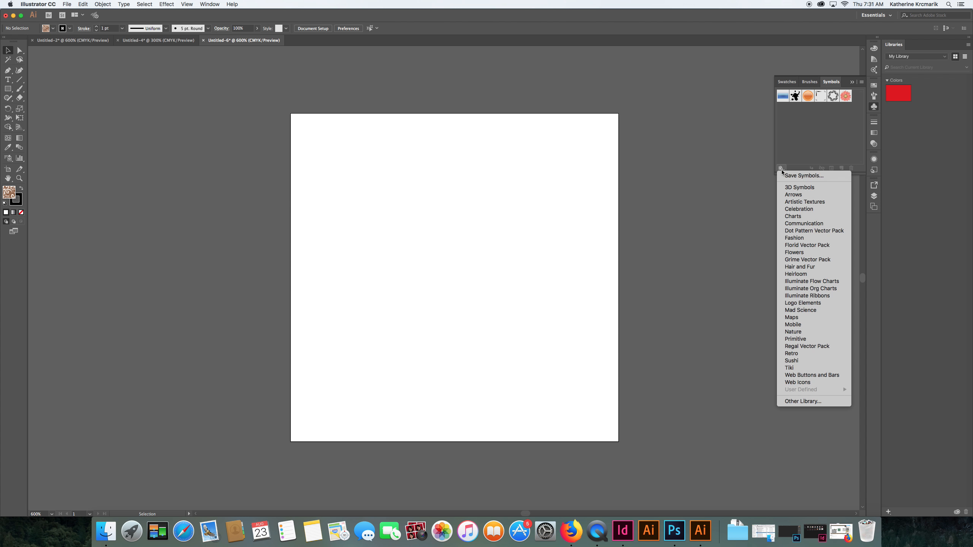
click(820, 253)
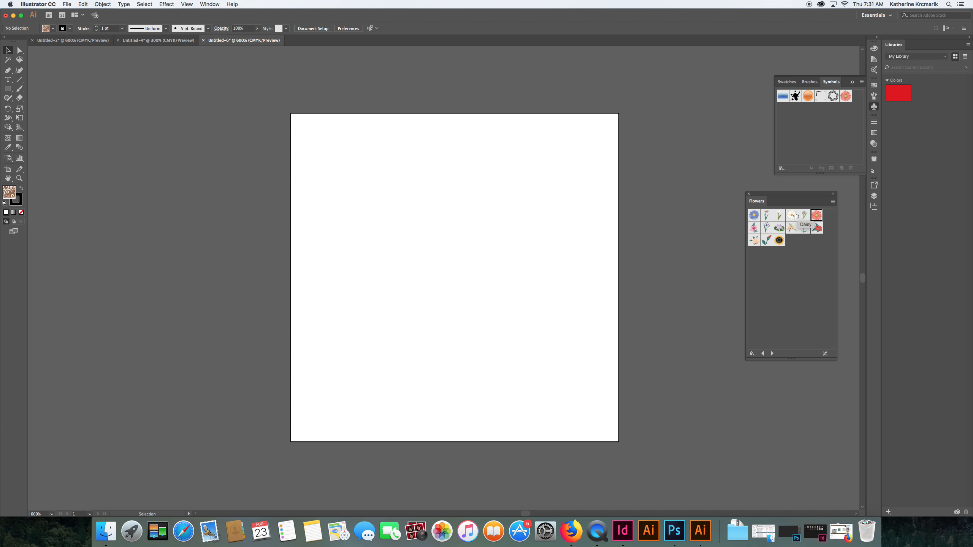
Place a Daisy symbol in the lower left of the artboard and enlarge it to about 0.92 in wide
drag(792, 218, 391, 363)
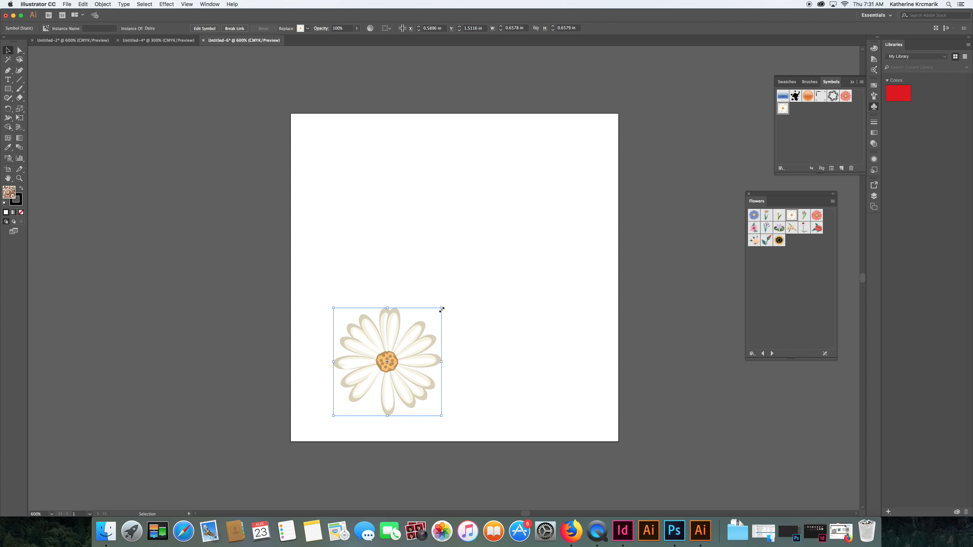
drag(441, 309, 486, 265)
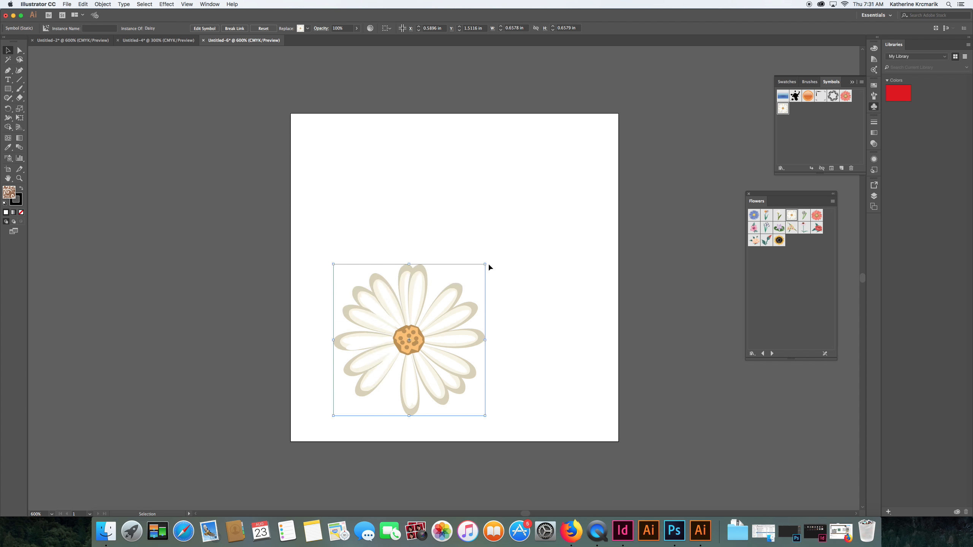
scroll(489, 265, up, 3)
scroll(505, 278, down, 2)
drag(458, 323, 461, 322)
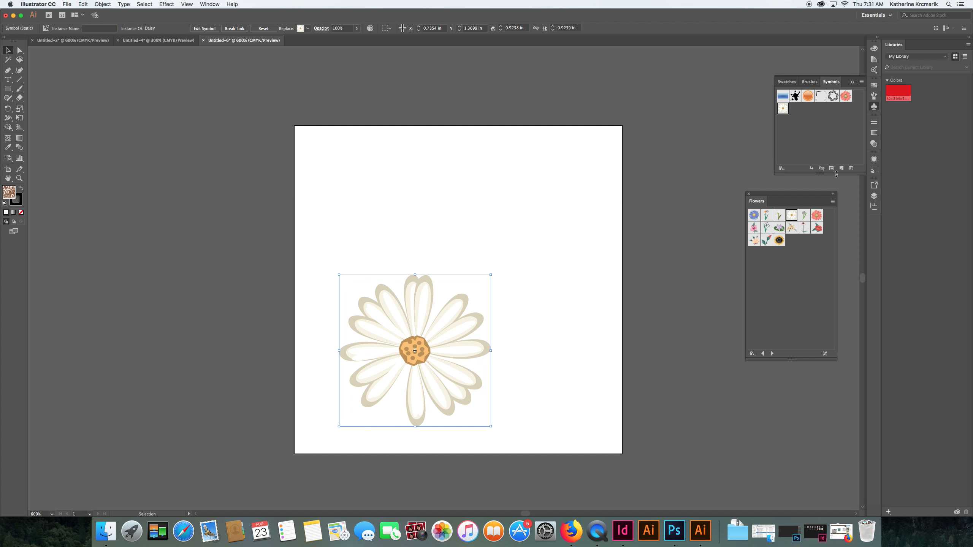
Place a Gerbera symbol across the artboard's right edge and a reduced Sunflower symbol above the daisy
drag(817, 215, 604, 213)
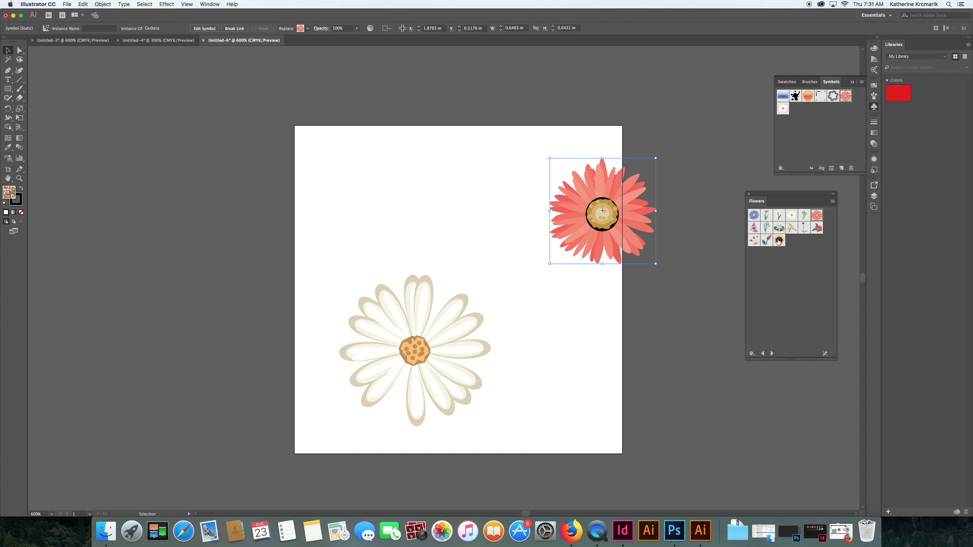
drag(778, 241, 401, 189)
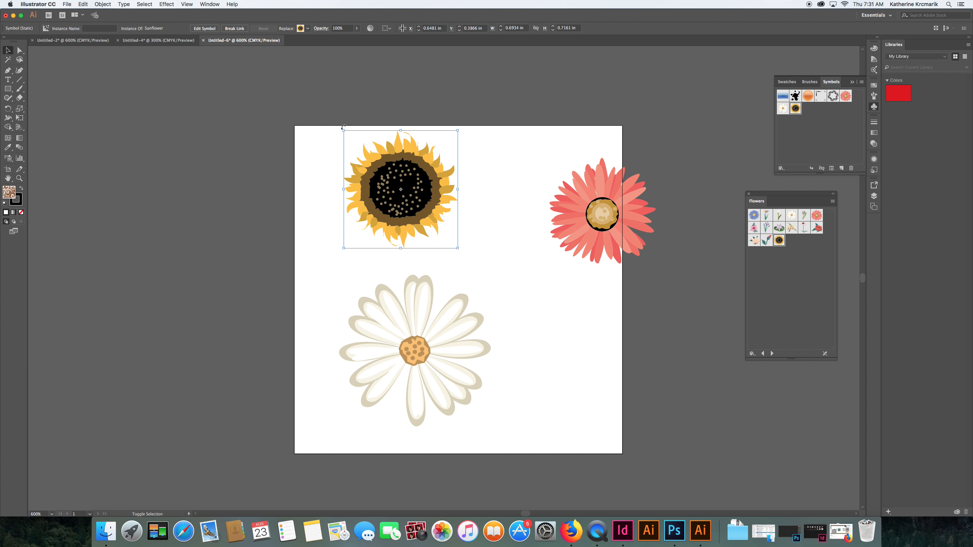
drag(344, 130, 374, 163)
drag(427, 188, 426, 195)
Place an Aster symbol across the artboard's top edge and resize it to about 0.53 × 0.48 in
drag(758, 221, 518, 132)
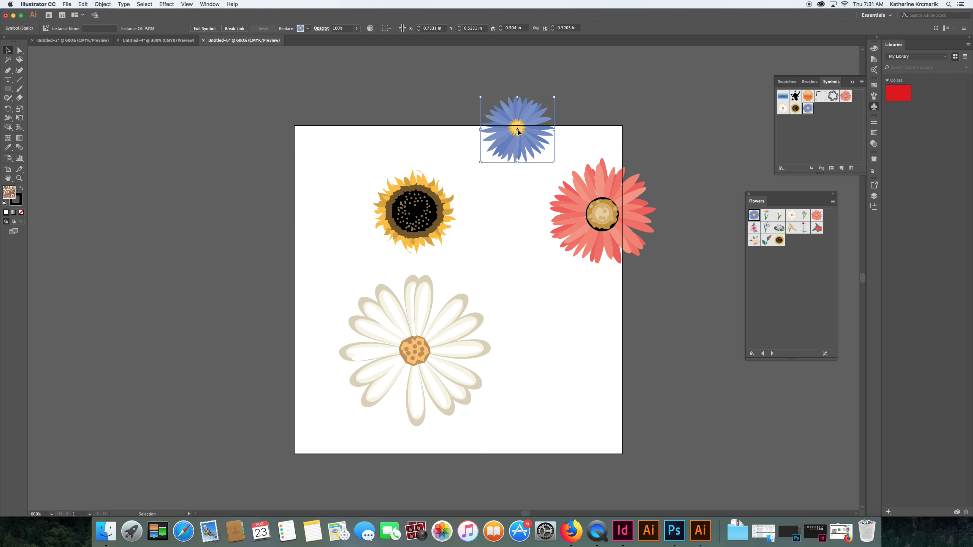
mouse_move(554, 162)
mouse_down()
mouse_move(571, 175)
mouse_move(543, 154)
mouse_move(551, 147)
mouse_up()
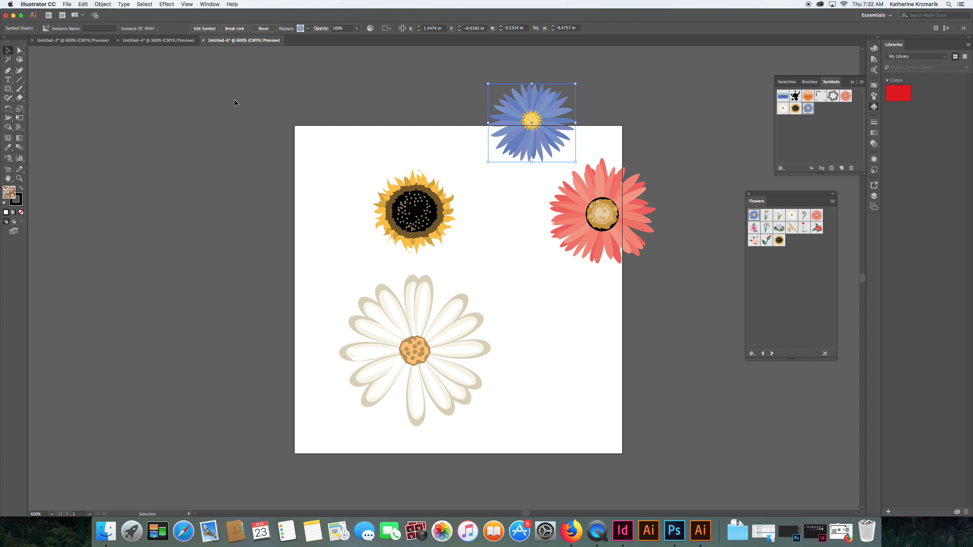
Switch to the Untitled-4 document and examine the flowers that overlap the artboard's edges
click(163, 44)
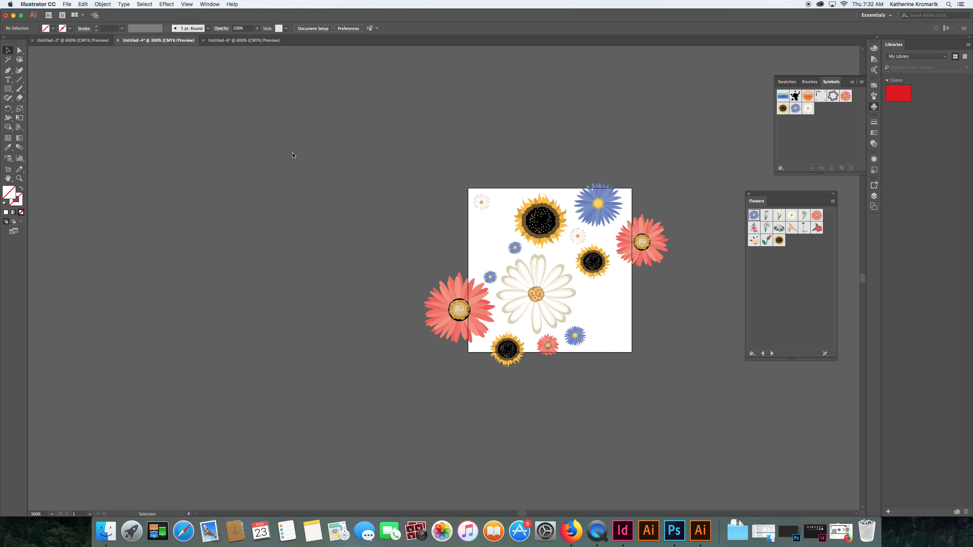
scroll(421, 195, right, 4)
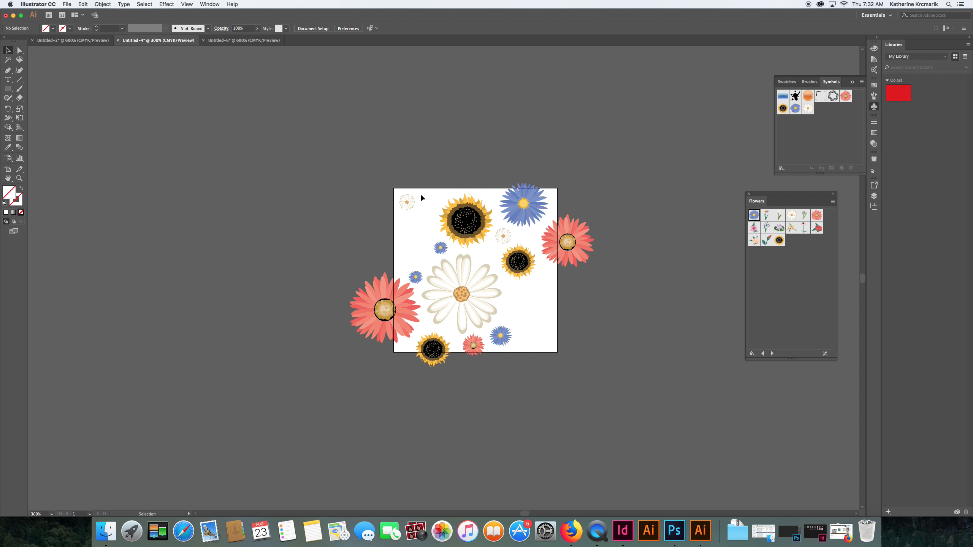
key(super+minus)
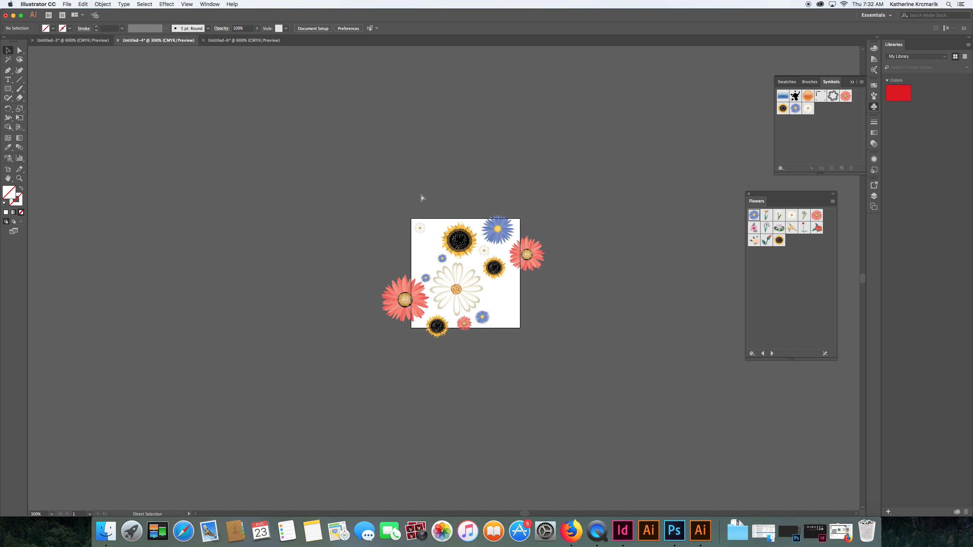
key(super+plus)
key(super+plus)
scroll(421, 195, right, 5)
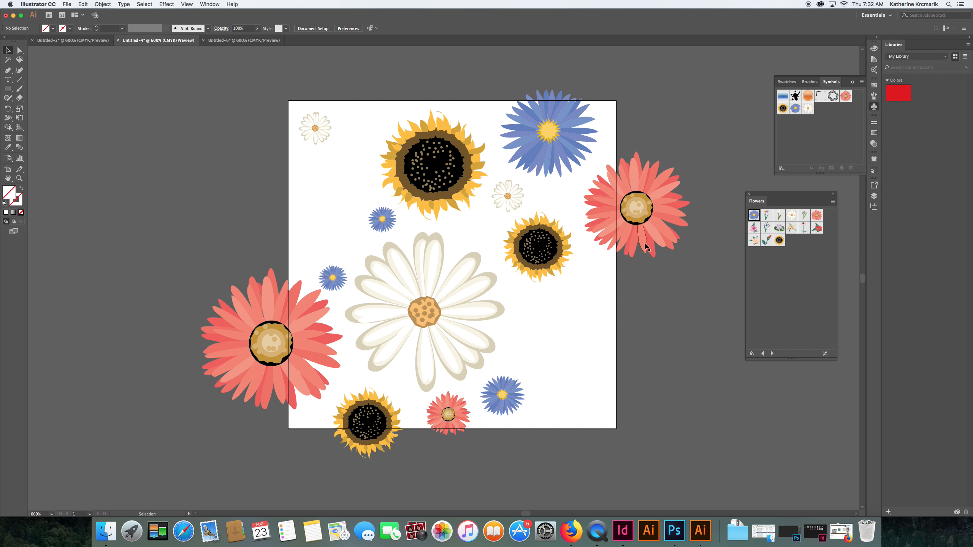
scroll(628, 237, down, 1)
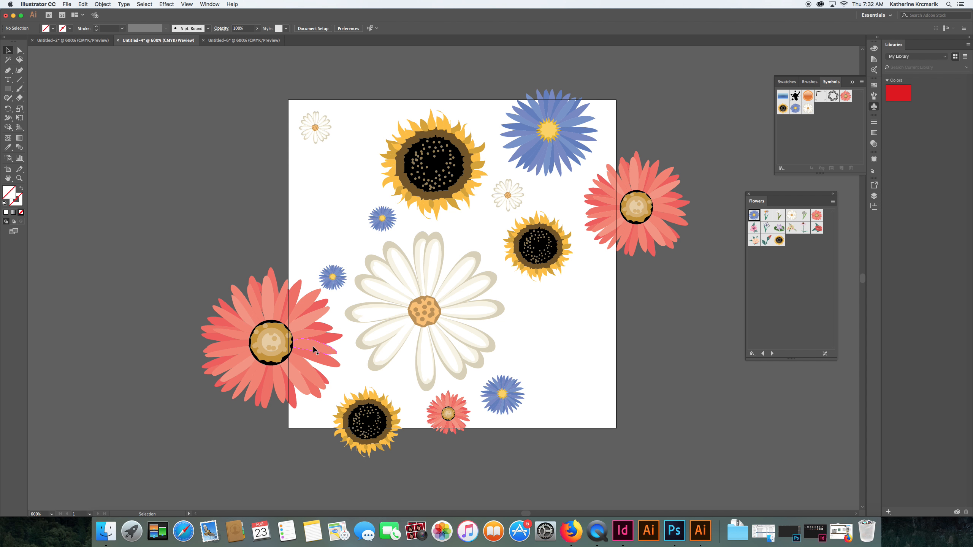
Duplicate the large gerbera on the artboard's left edge, offsetting the copy by +2 in horizontally
click(264, 299)
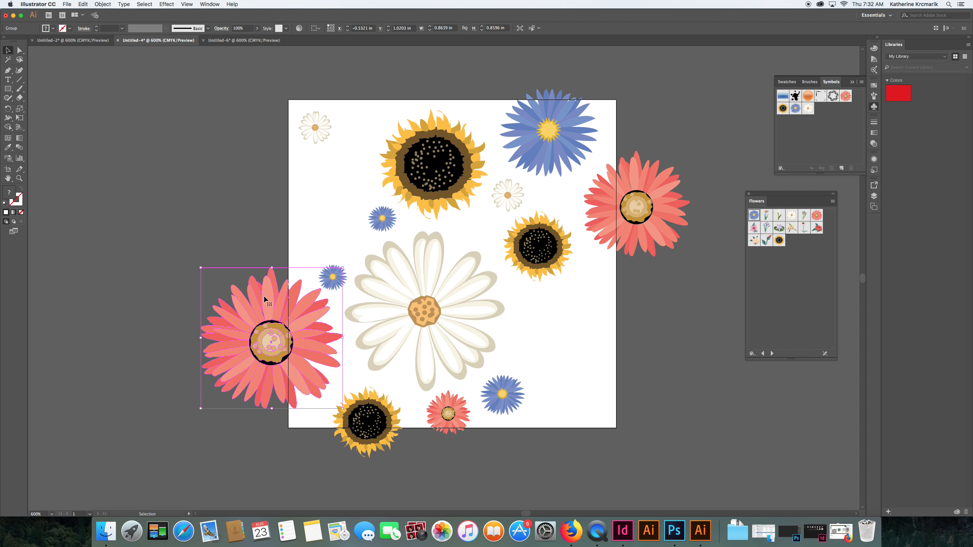
key(a)
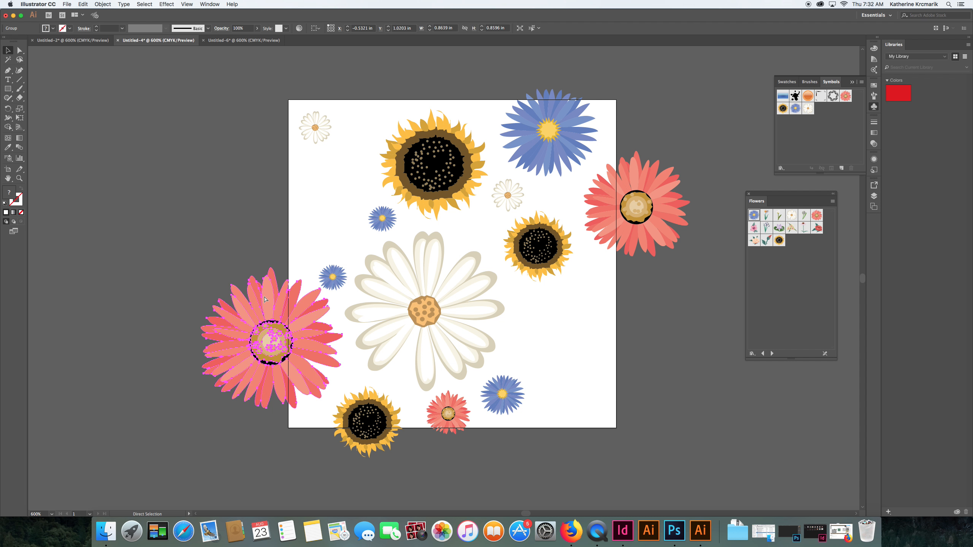
key(v)
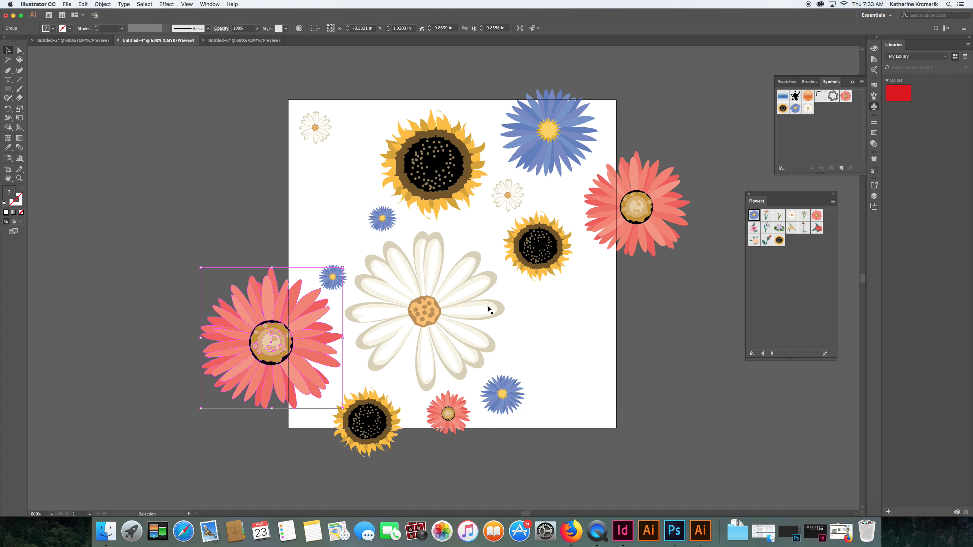
click(374, 28)
text(+2)
key(alt+Return)
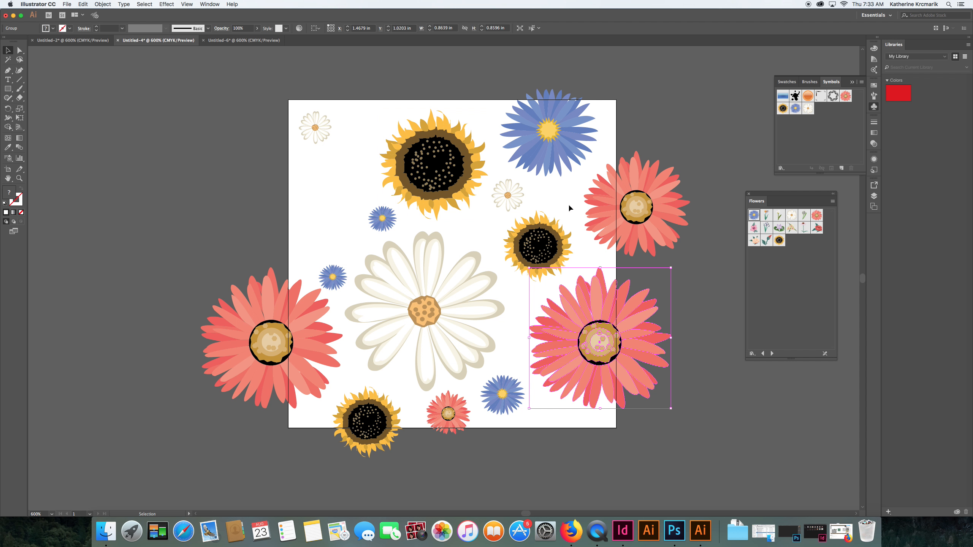
Duplicate the gerbera on the artboard's right edge, offsetting the copy by -2 in horizontally
click(605, 203)
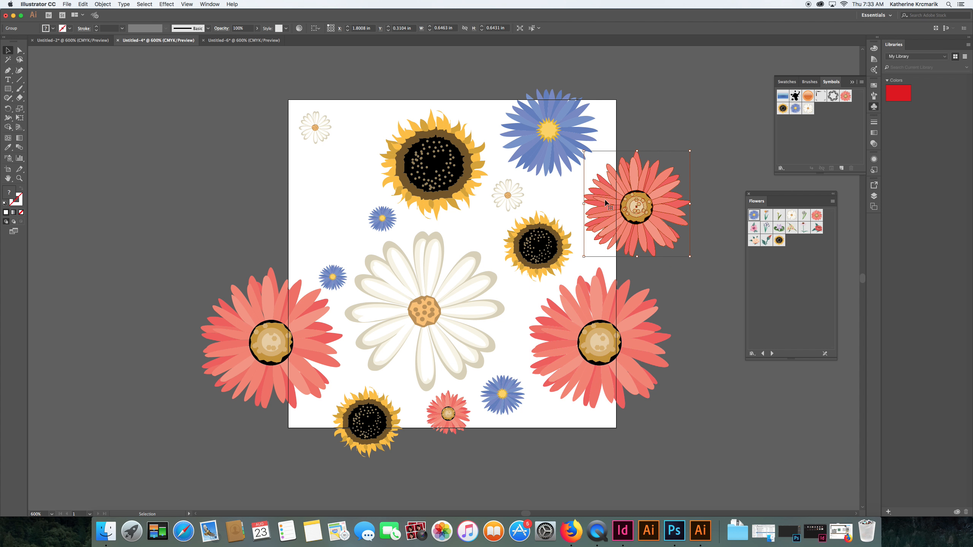
key(a)
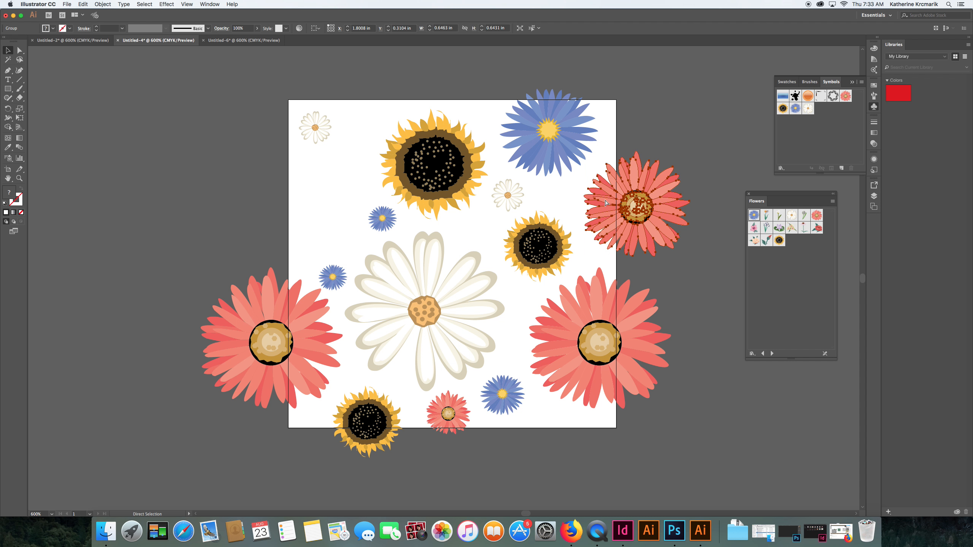
key(v)
key(a)
key(v)
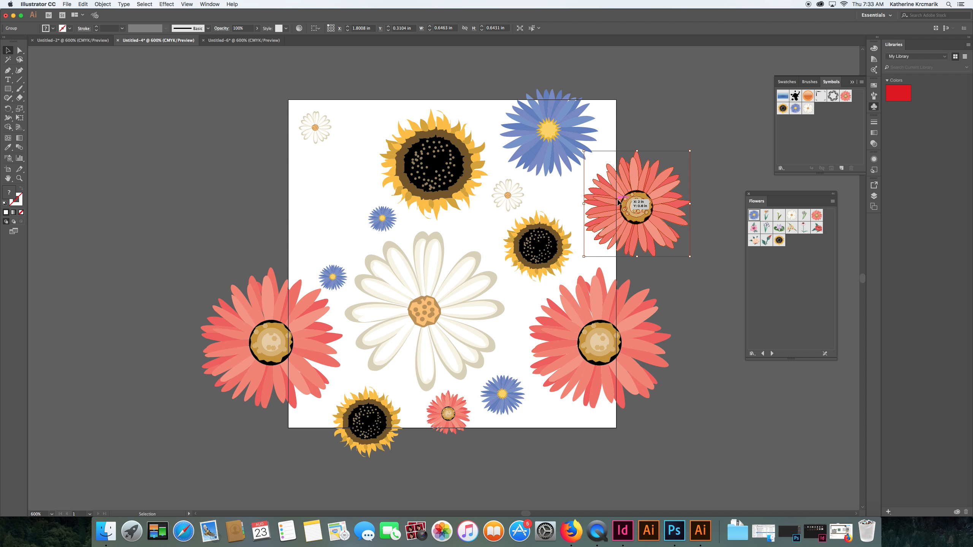
click(374, 28)
key(Return)
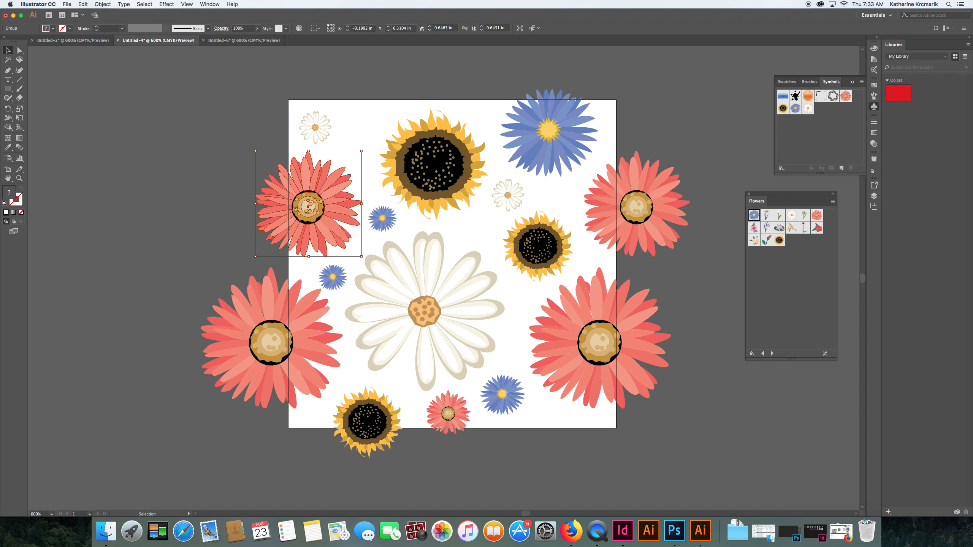
Duplicate the large blue aster on the artboard's top edge, offsetting the copy by +2 in vertically
click(581, 127)
key(a)
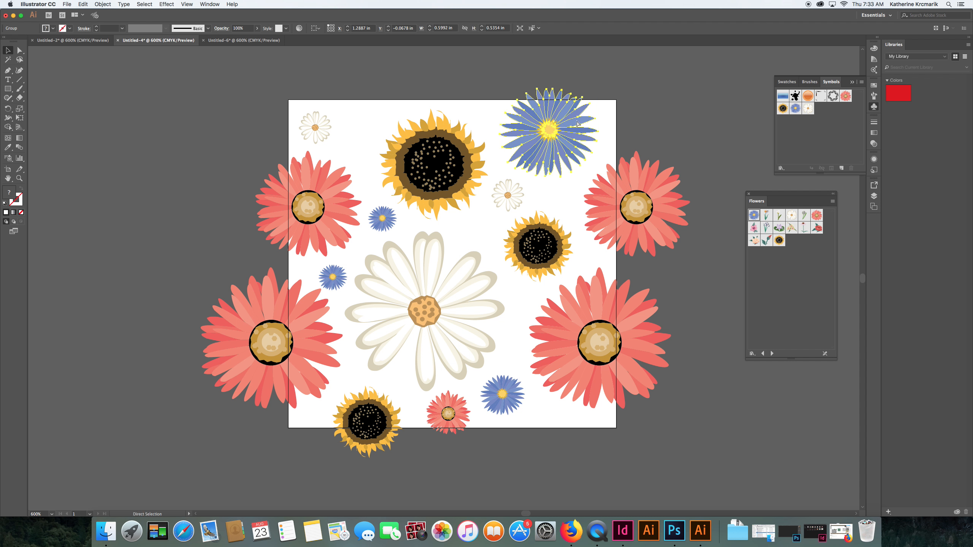
key(v)
click(414, 28)
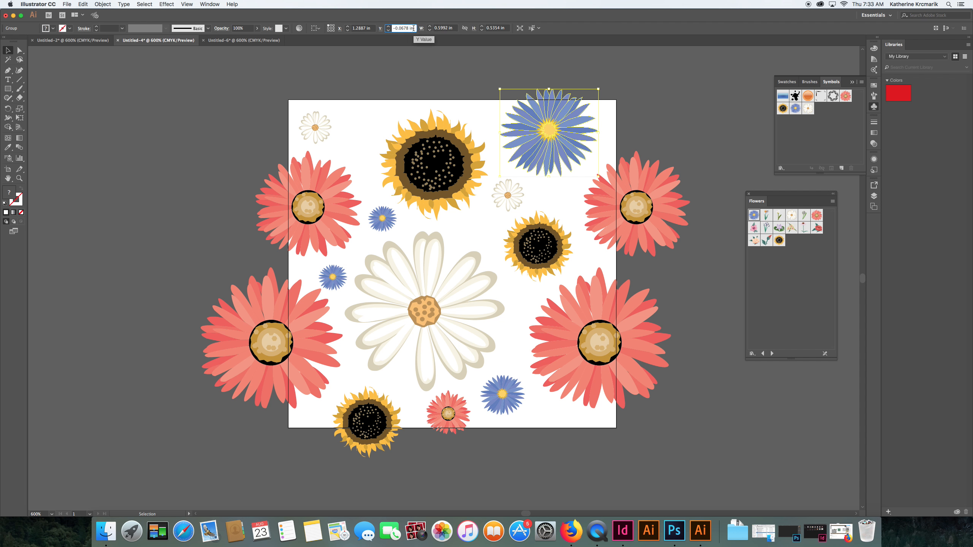
text(+2)
key(alt+Return)
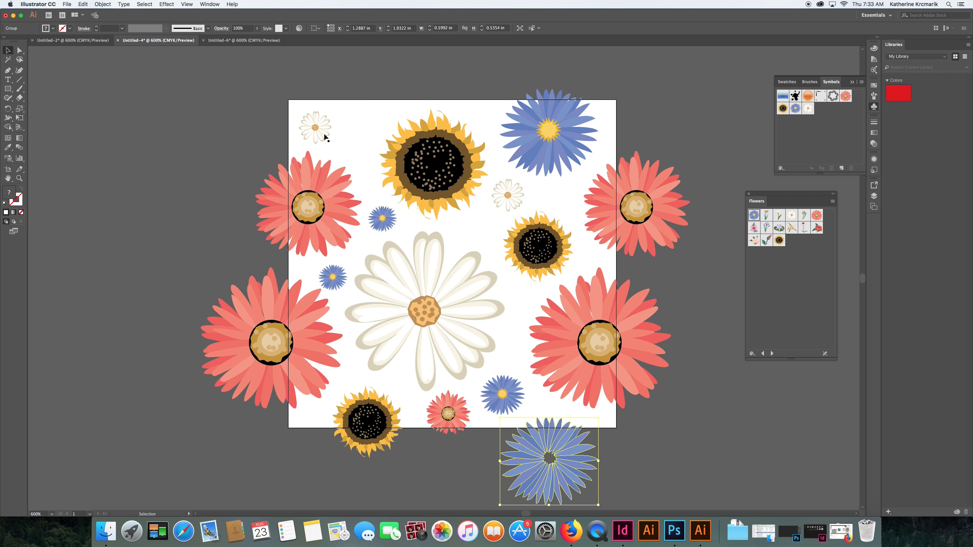
click(677, 458)
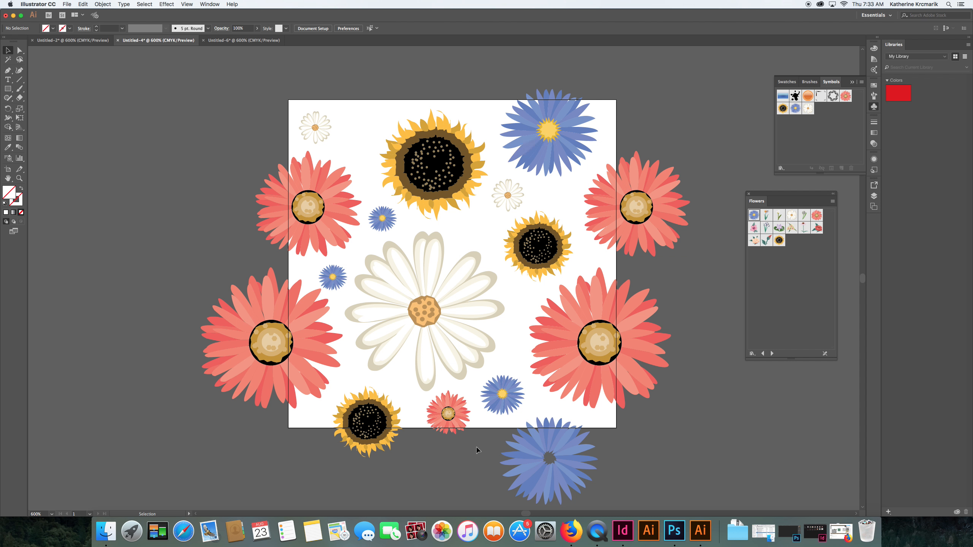
Duplicate the sunflower on the artboard's bottom edge, offsetting the copy by -2 in vertically
click(374, 424)
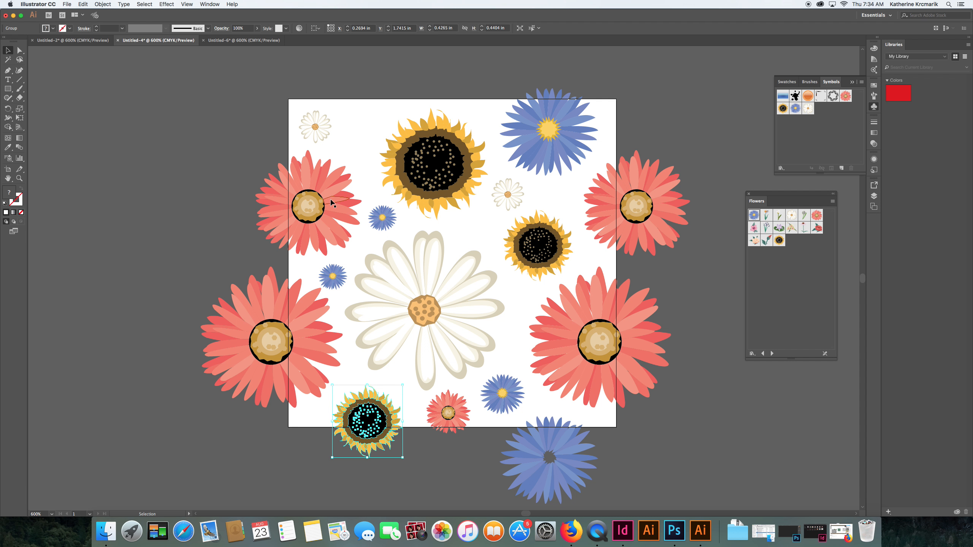
key(a)
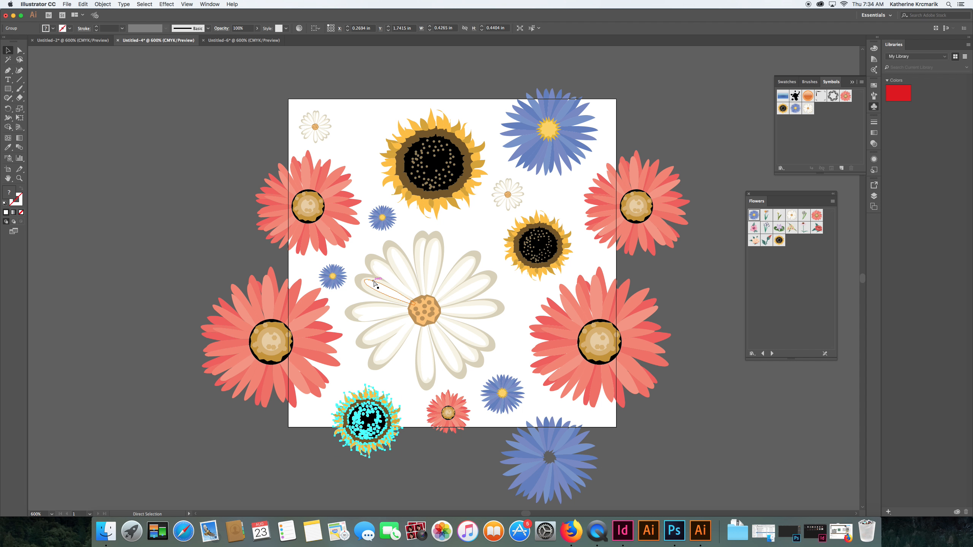
key(v)
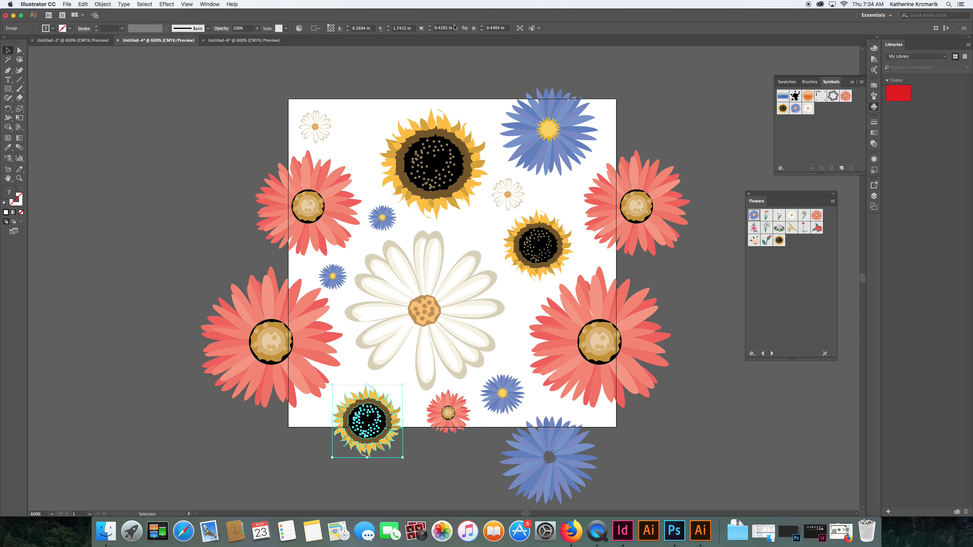
click(415, 29)
text(-2)
key(Return)
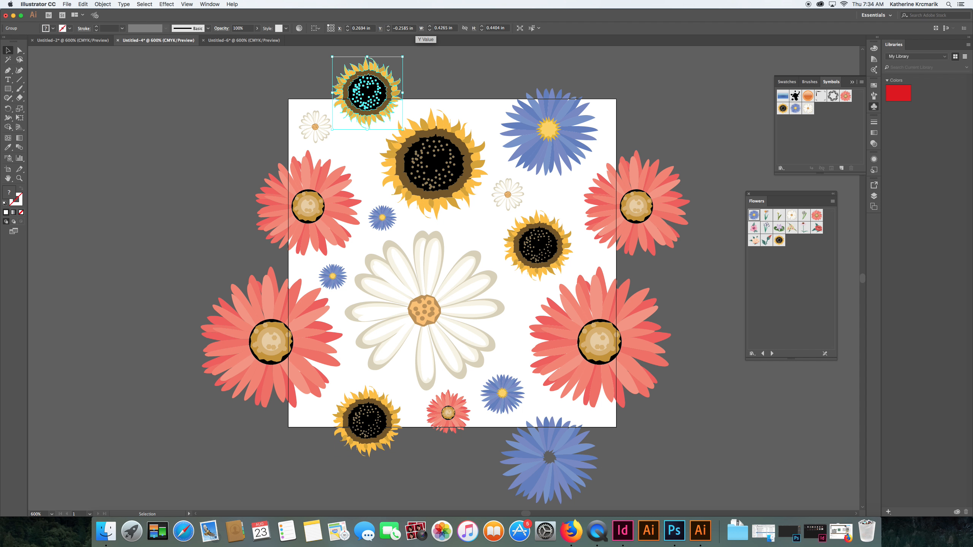
Duplicate the small gerbera on the artboard's bottom edge, offsetting the copy by -2 in vertically, and clear the selection
click(461, 411)
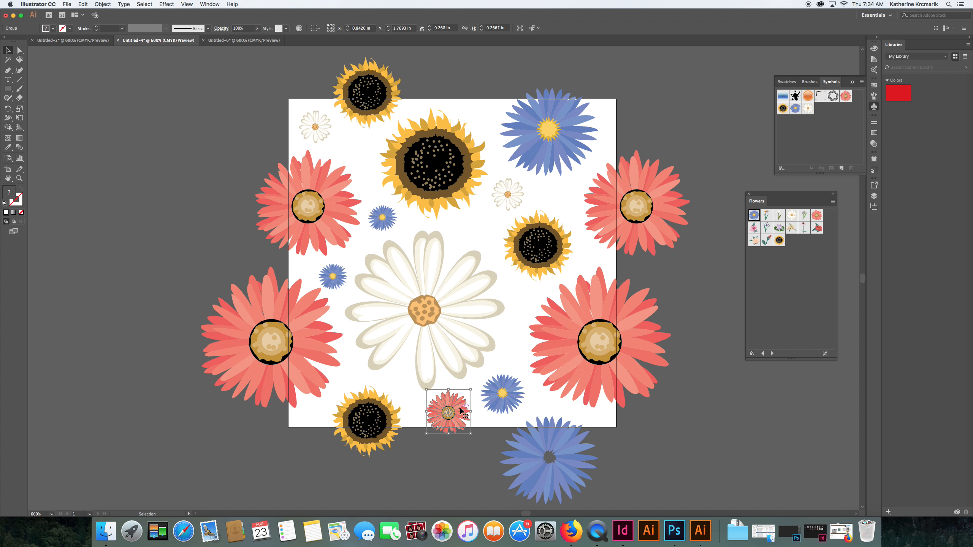
key(a)
key(v)
click(414, 30)
text(-0.)
text(2)
key(Return)
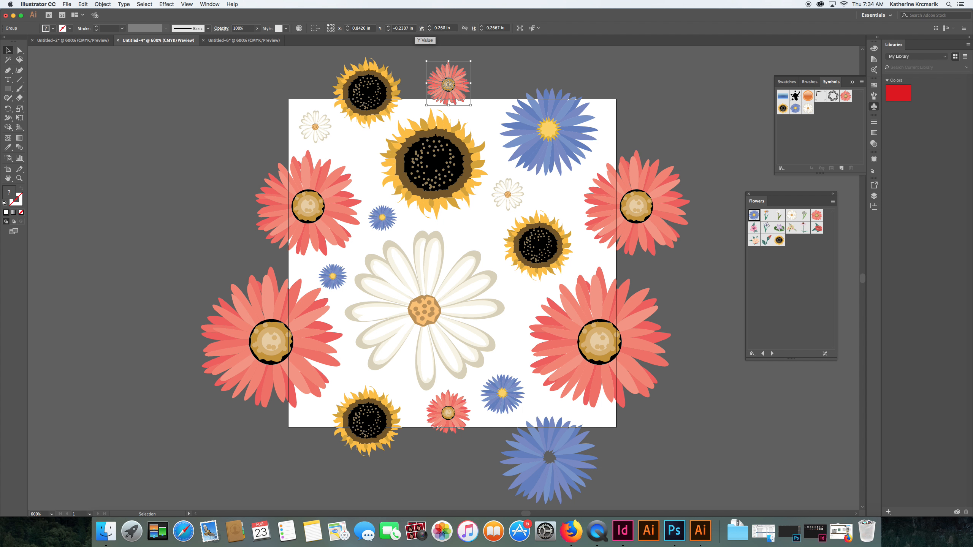
click(241, 132)
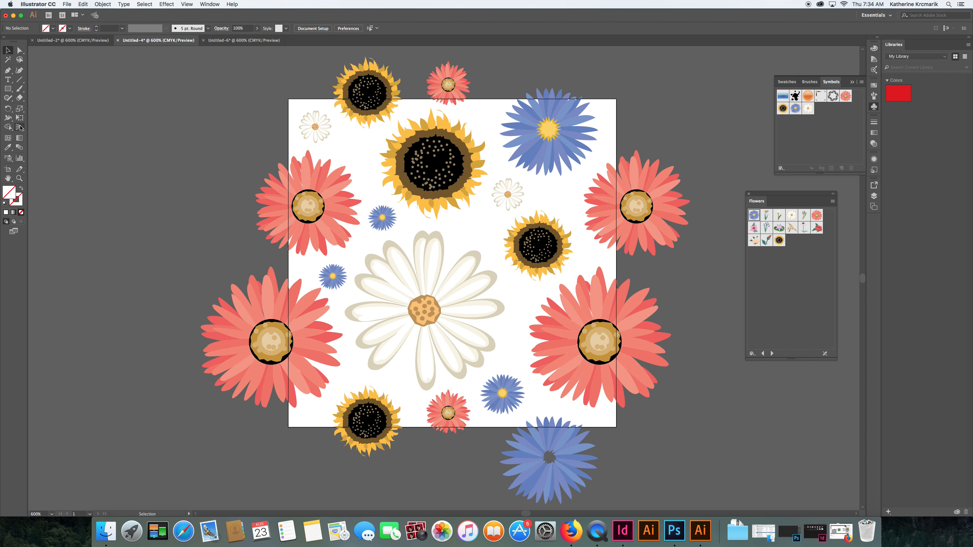
Create a 2 × 2 in rectangle over the flower artwork
click(9, 90)
click(253, 130)
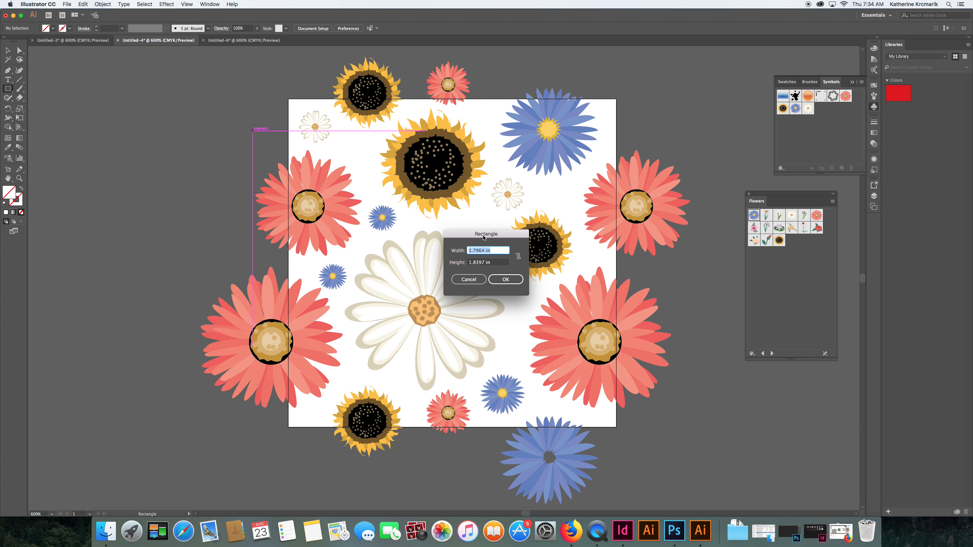
text(2)
key(Tab)
text(2)
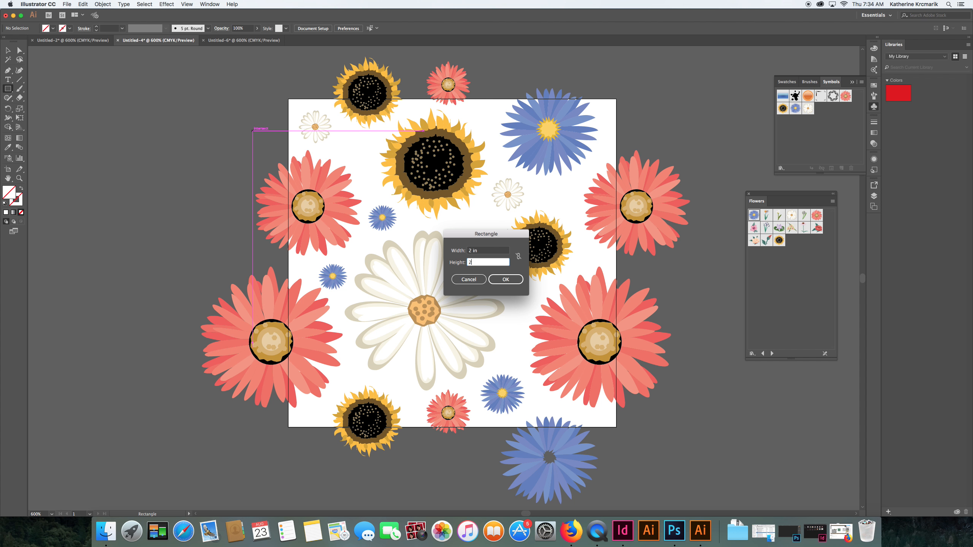
click(504, 280)
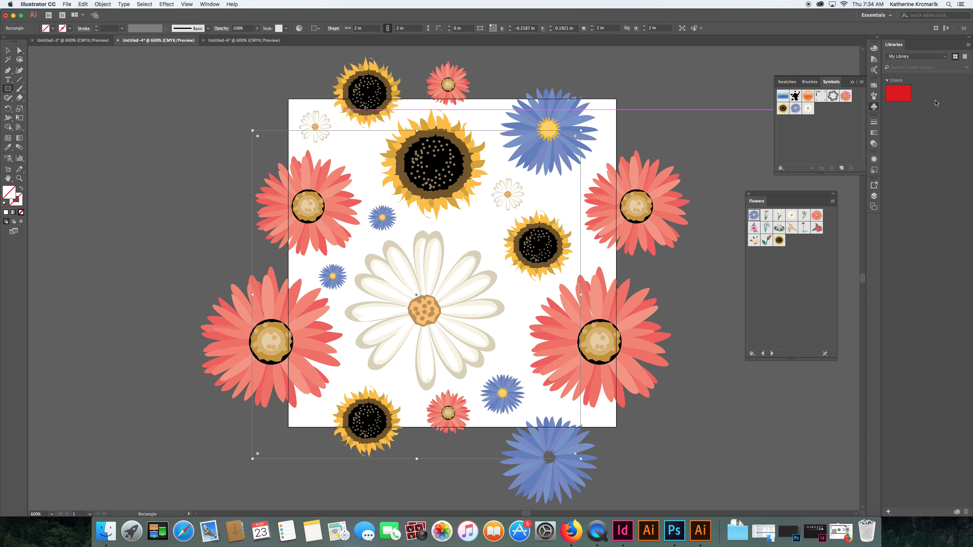
Load the Earthtone swatch library and fill the rectangle with its olive green, after trying bright green and tan swatches
click(876, 88)
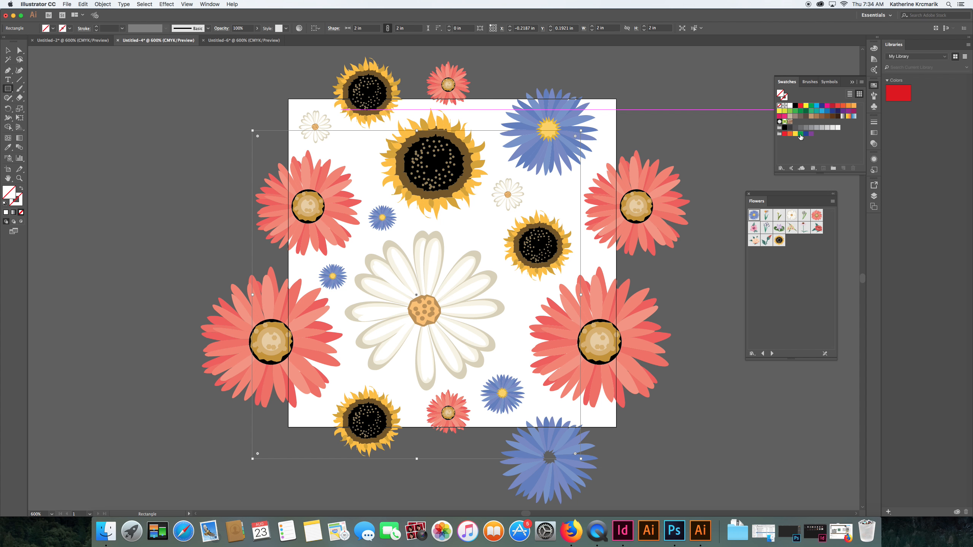
click(749, 194)
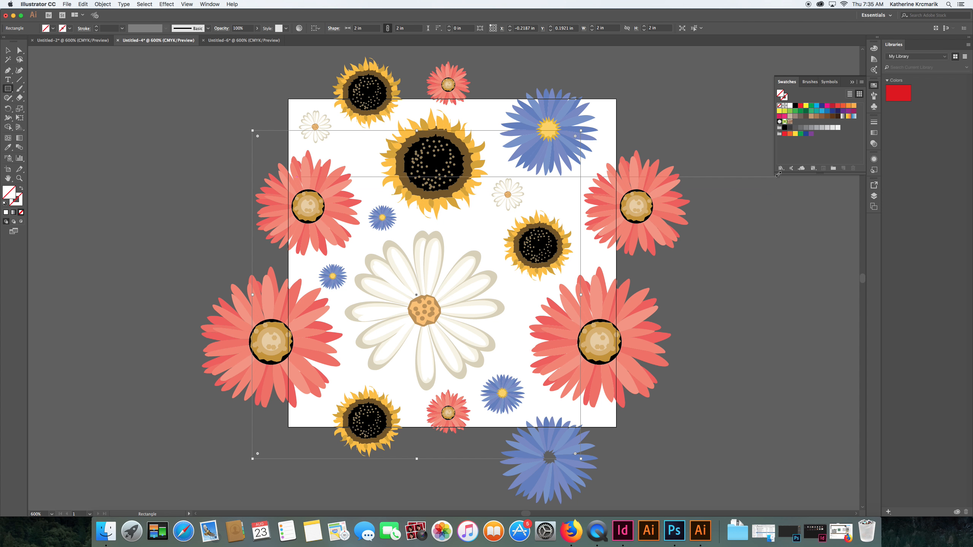
click(795, 112)
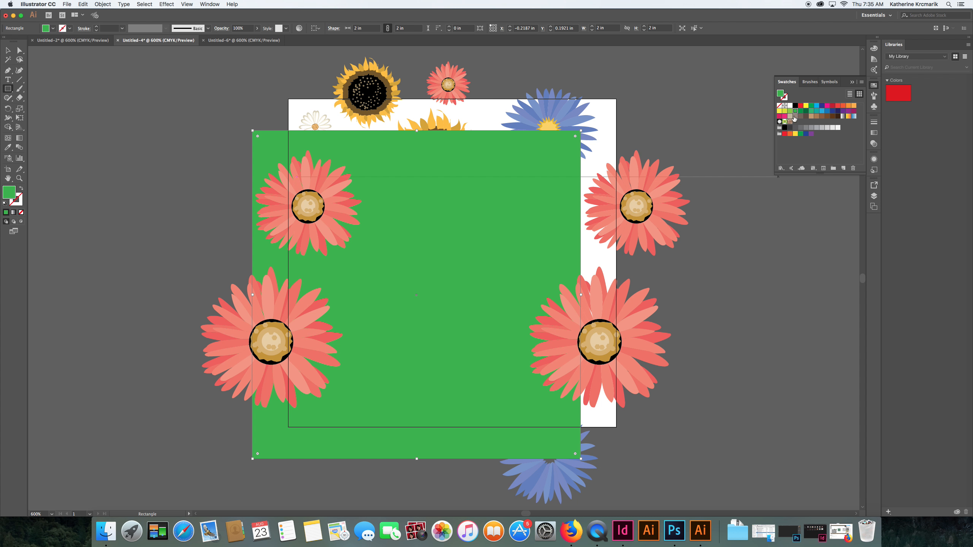
click(789, 116)
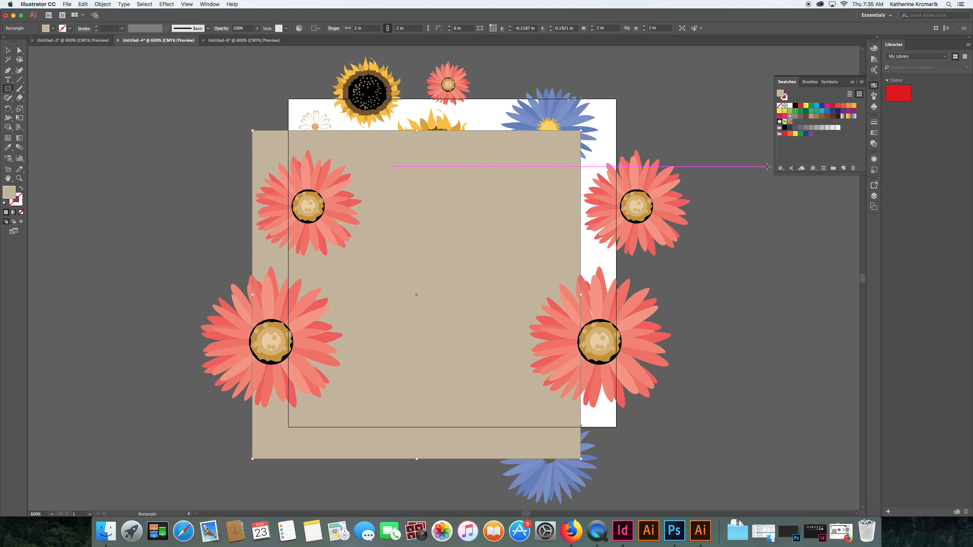
click(780, 168)
mouse_move(793, 248)
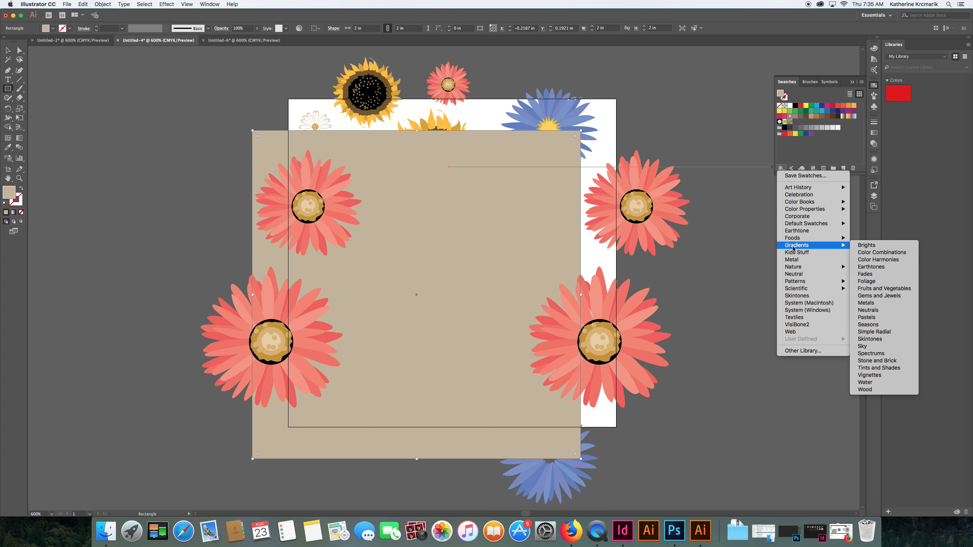
click(796, 231)
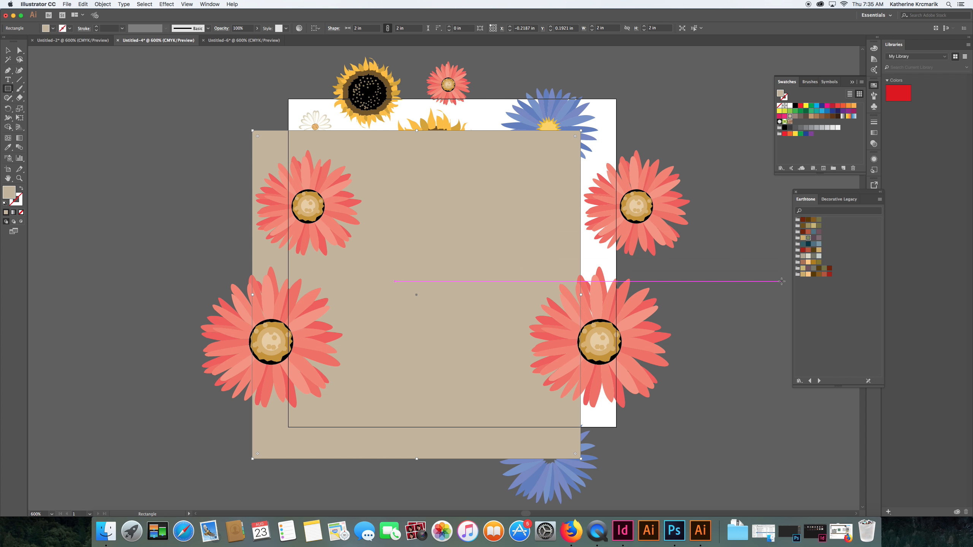
click(809, 239)
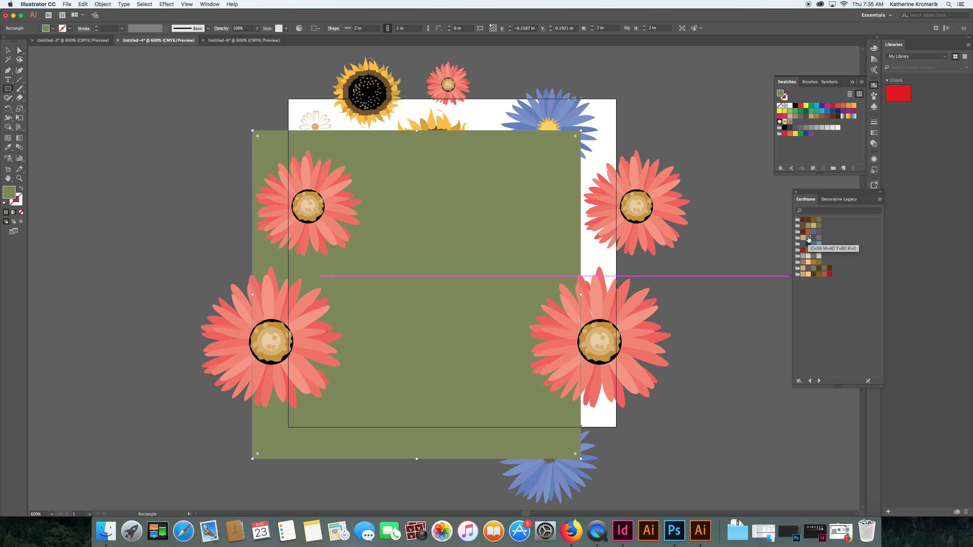
Align the olive rectangle with the artboard by setting its top-left reference position to X 0 in and Y 0 in
click(7, 50)
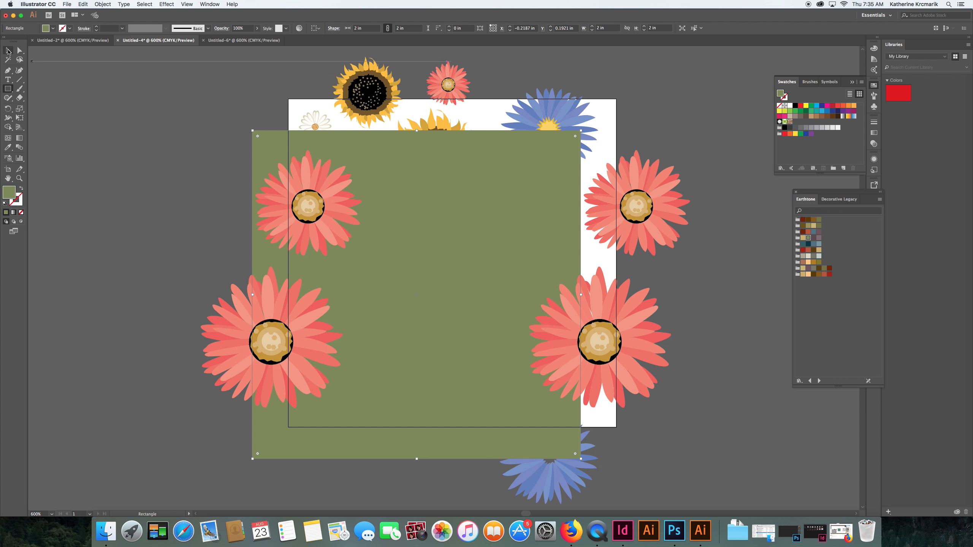
drag(286, 143, 309, 121)
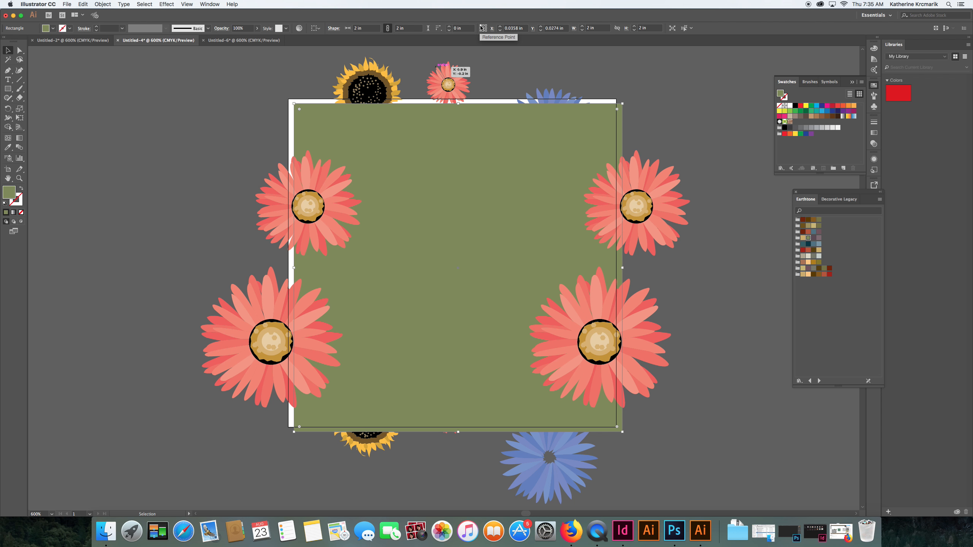
click(525, 28)
text(0)
click(552, 28)
text(0)
key(Return)
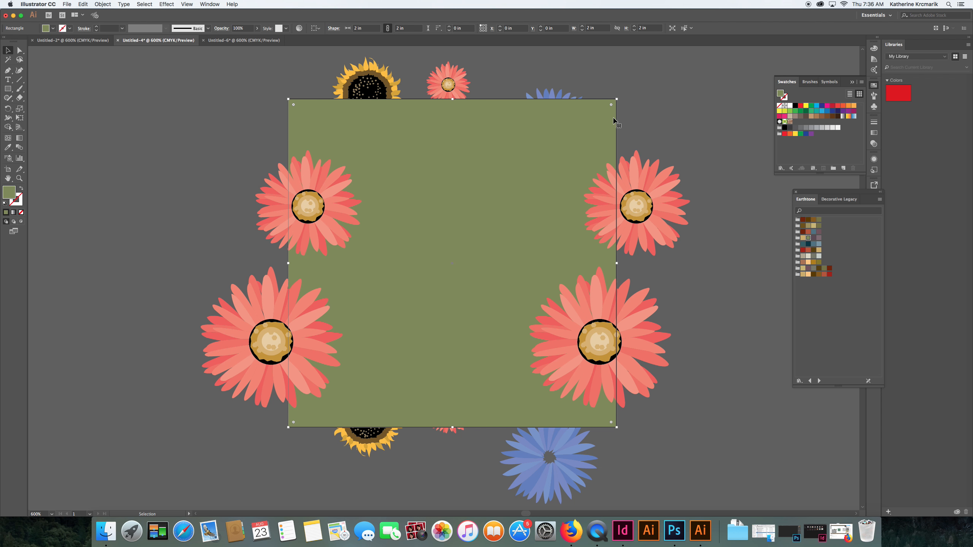
Try to send the olive rectangle to the back of the stacking order, behind all the flowers
right_click(614, 121)
mouse_move(657, 234)
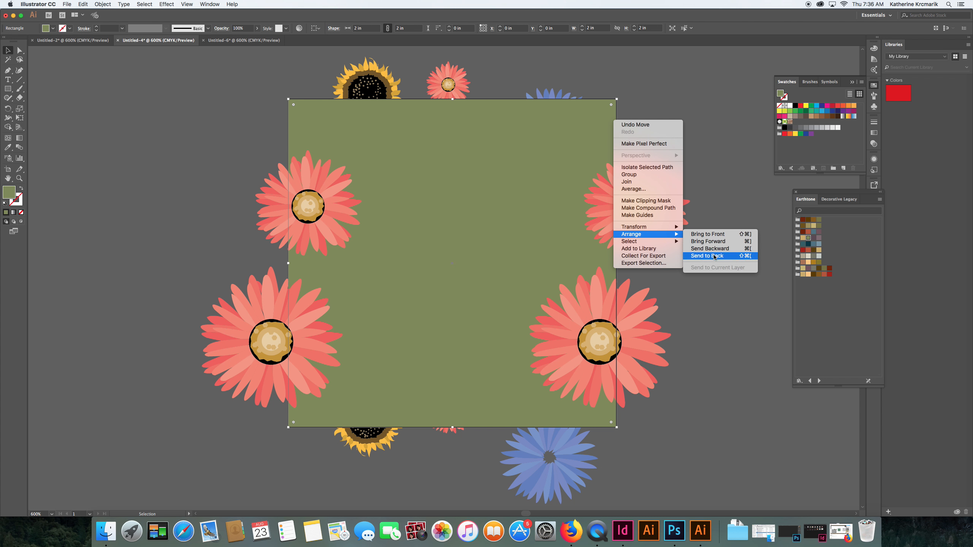
click(708, 255)
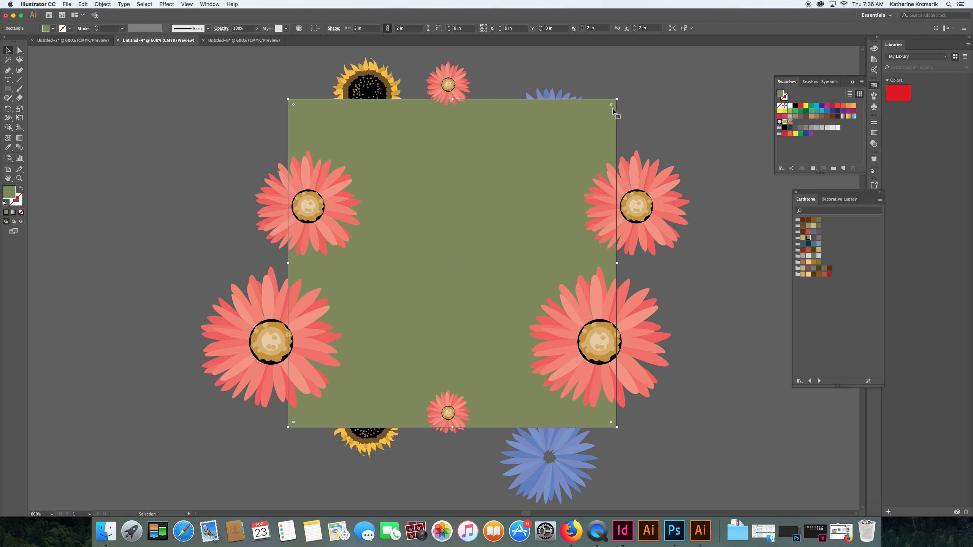
key(a)
key(super)
key(v)
Show the complete layer stack and check where the olive rectangle sits among the flower groups
drag(855, 195, 811, 187)
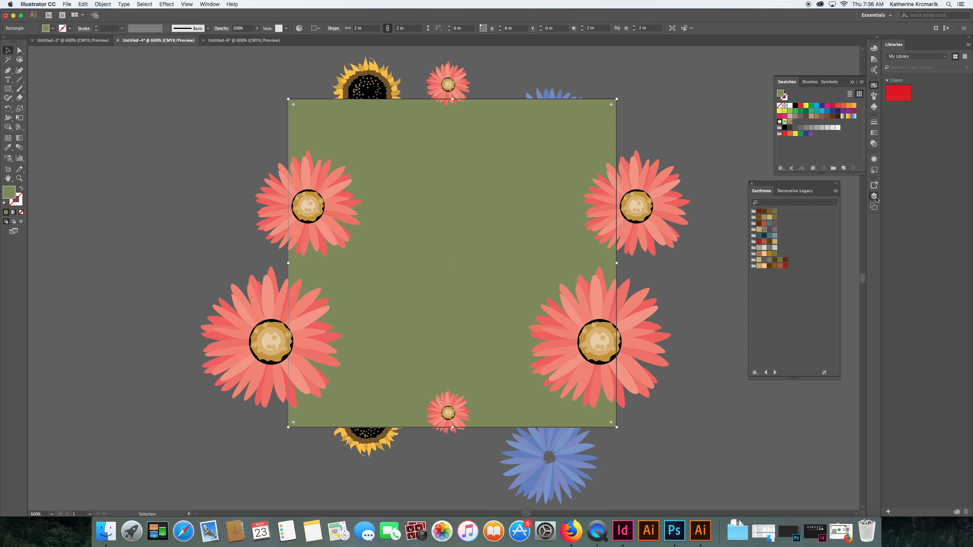
click(874, 195)
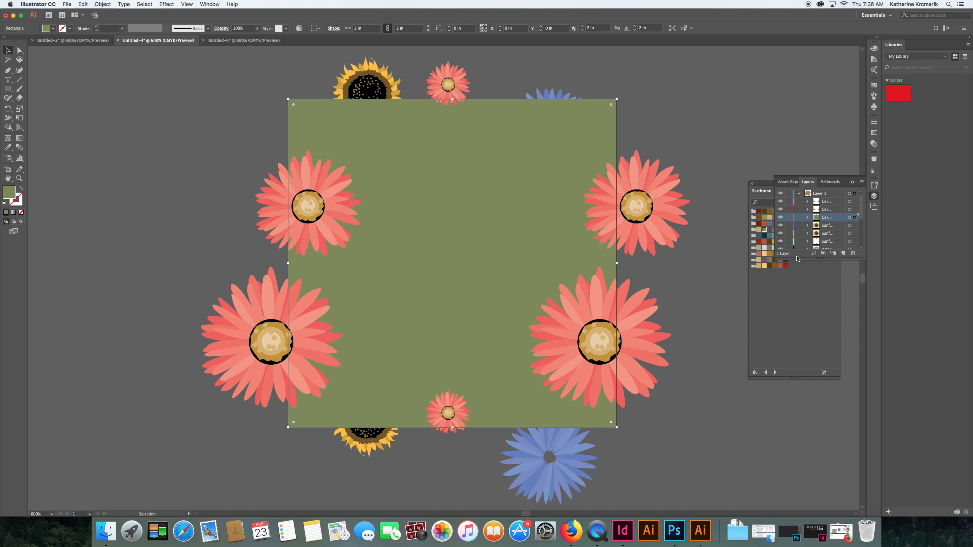
drag(799, 259, 818, 406)
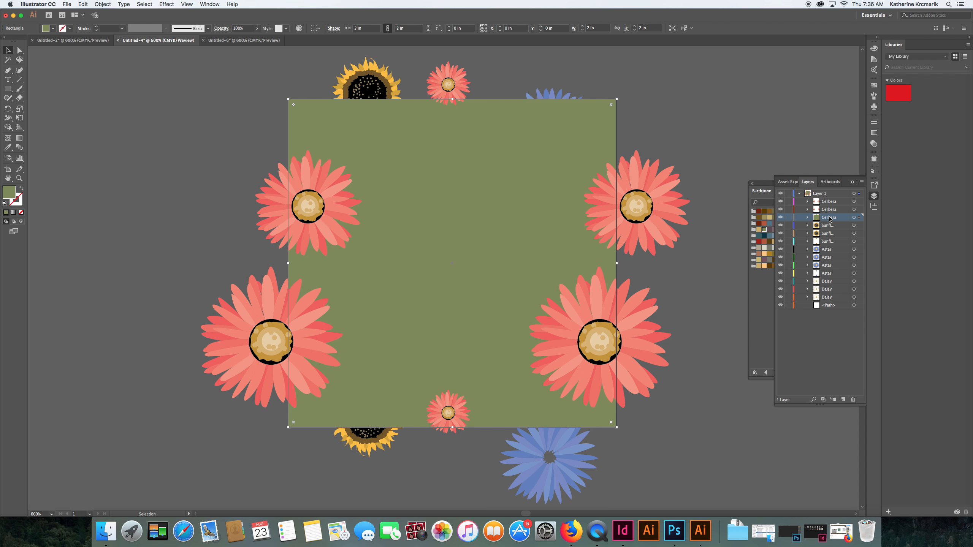
Delete the olive rectangle covering the artboard
click(597, 153)
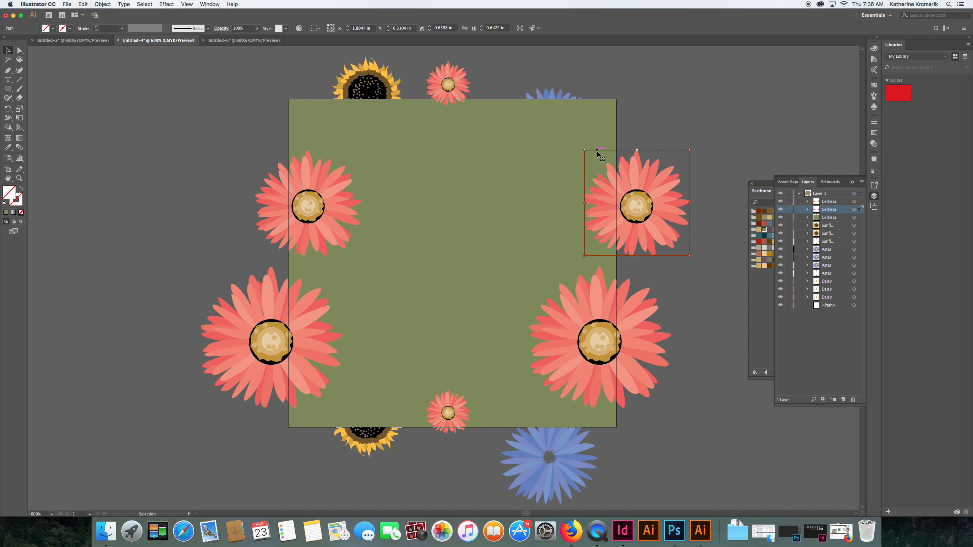
click(609, 143)
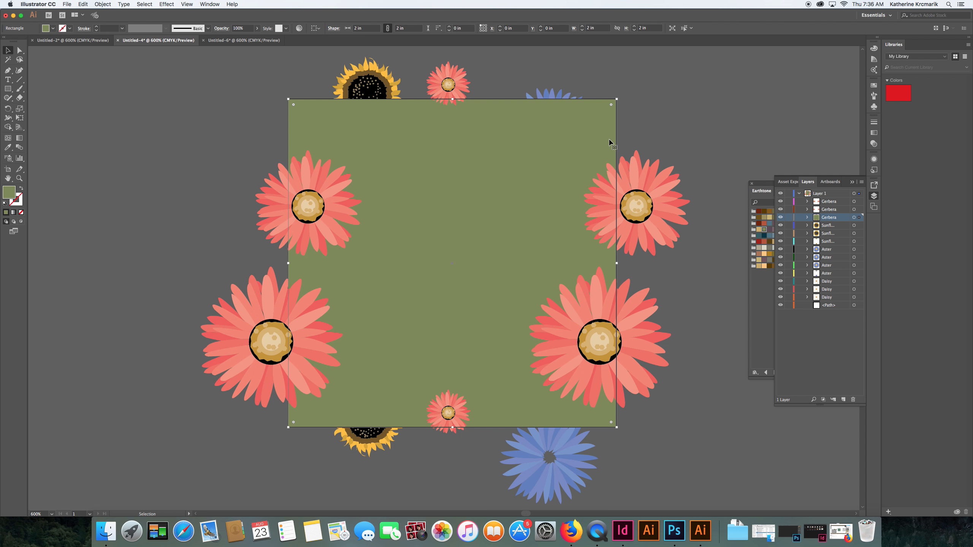
key(Delete)
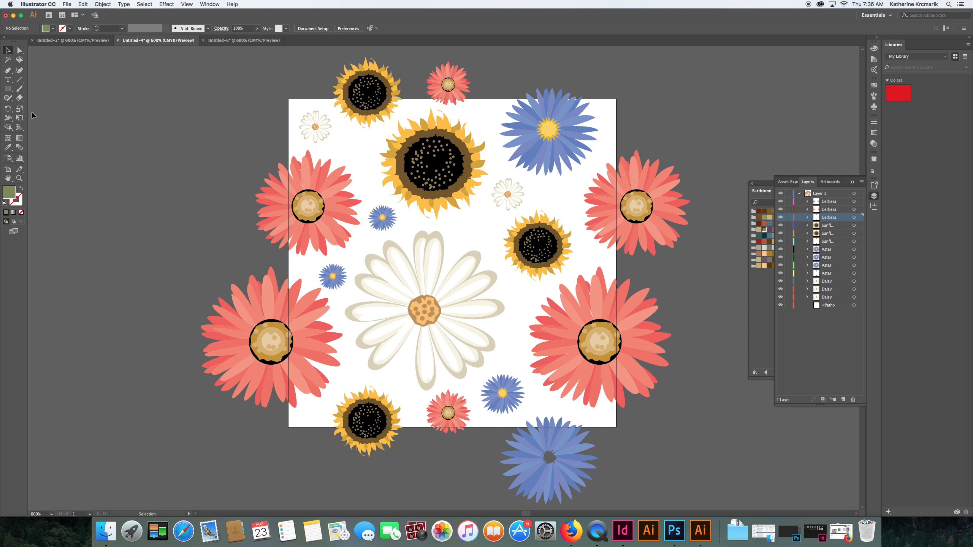
Make Layer 1 the active target and create a new 2 × 2 in olive rectangle directly on it
click(826, 198)
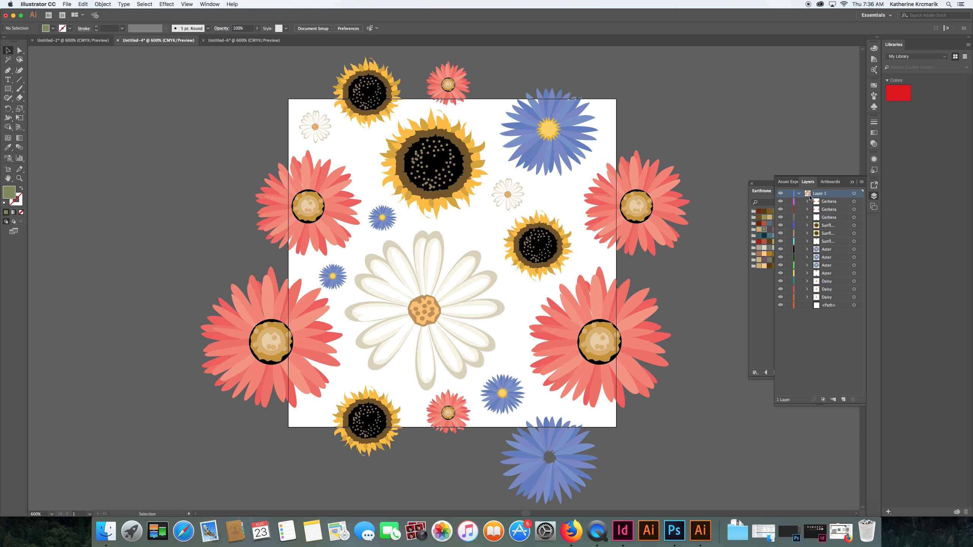
click(8, 89)
click(178, 135)
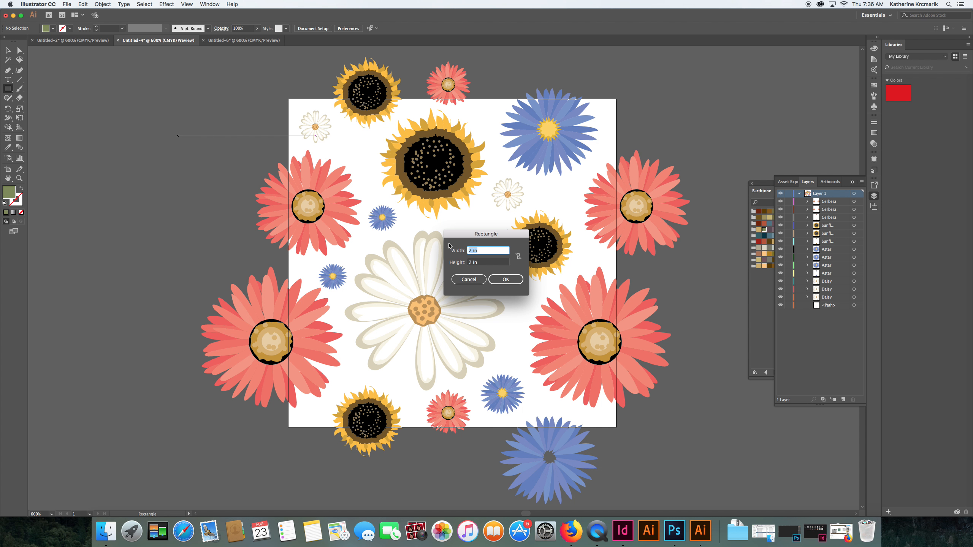
click(505, 279)
click(8, 50)
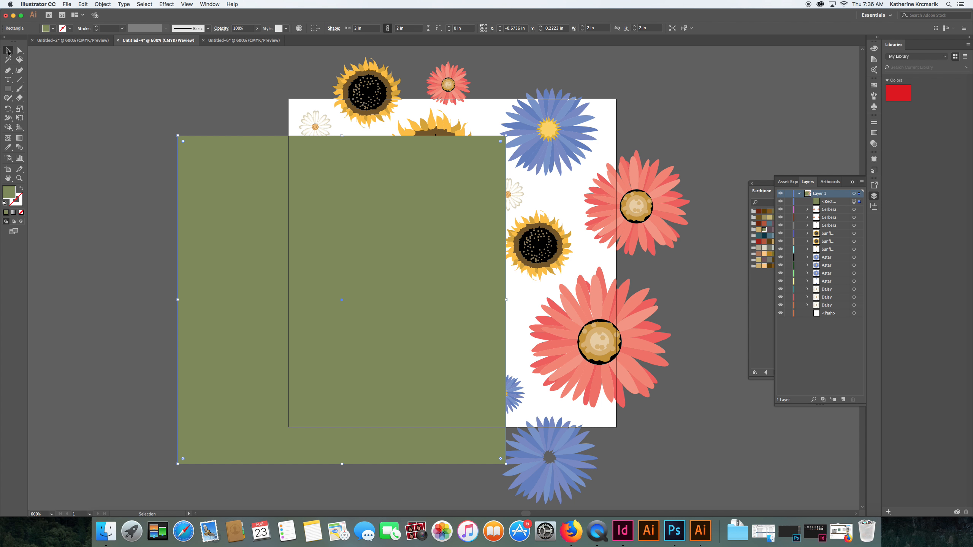
Move the olive square over the artboard and set its X and Y position to 0 in
drag(211, 136, 299, 130)
drag(333, 110, 332, 111)
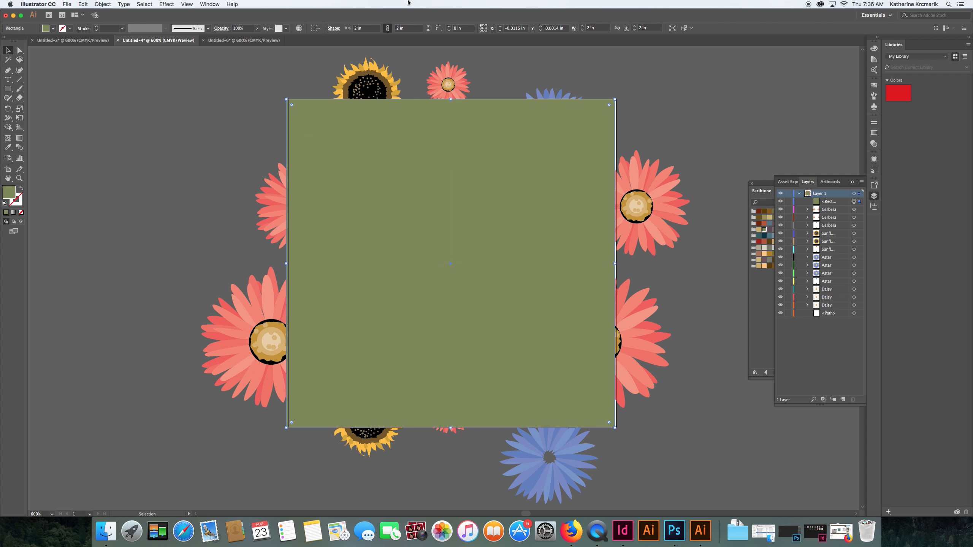
click(528, 29)
text(0)
key(Return)
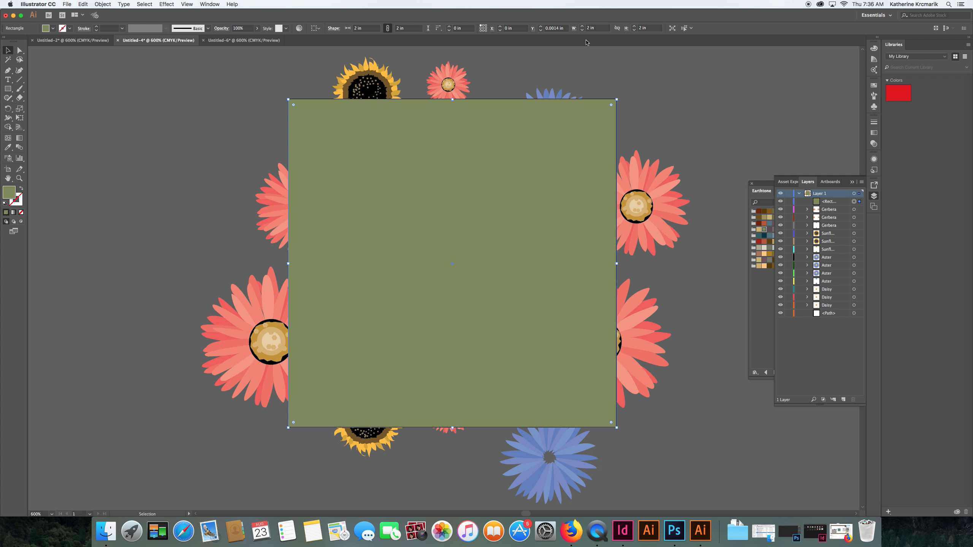
click(555, 28)
text(0)
key(Return)
Send the olive square behind all the flowers and put the layer list away
key(super+shift+bracketleft)
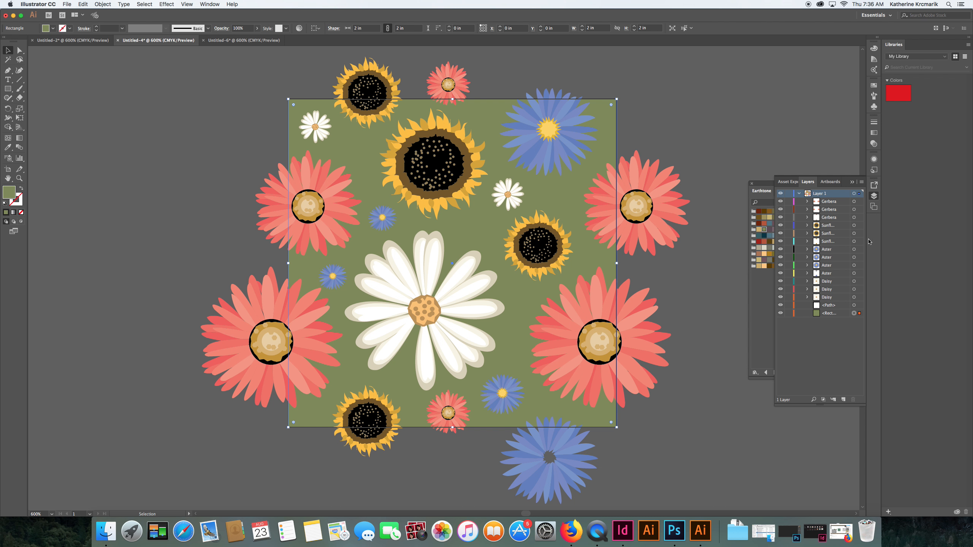
click(711, 108)
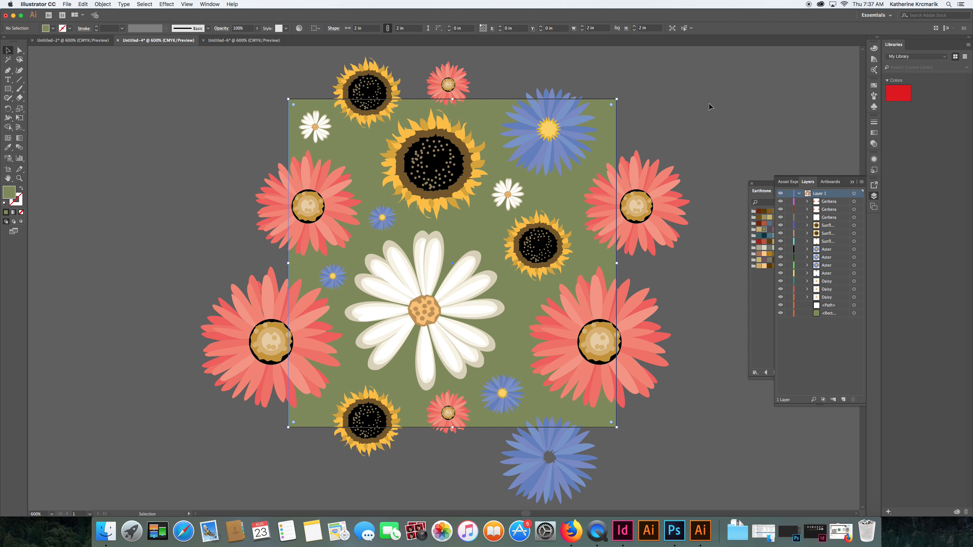
click(853, 182)
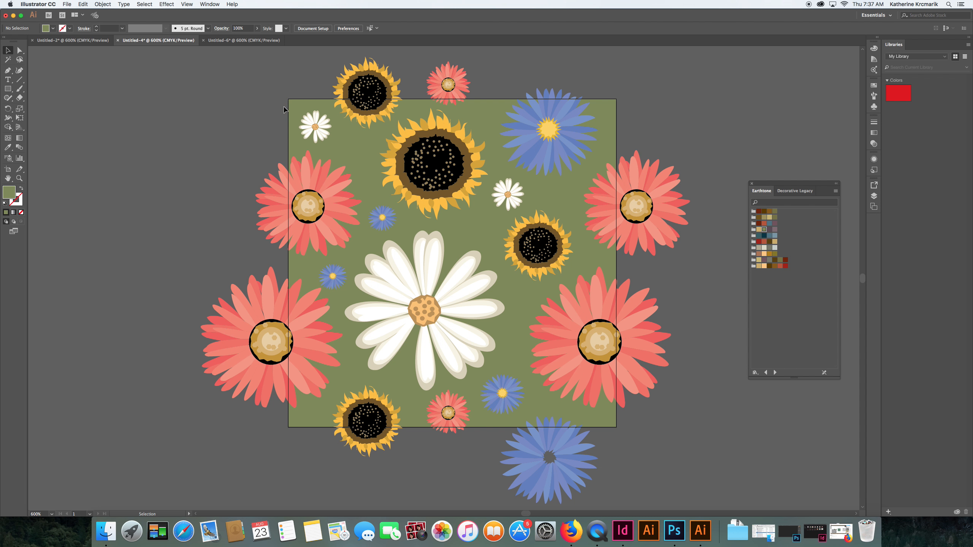
Select all the flowers without the olive background square and group them
click(298, 110)
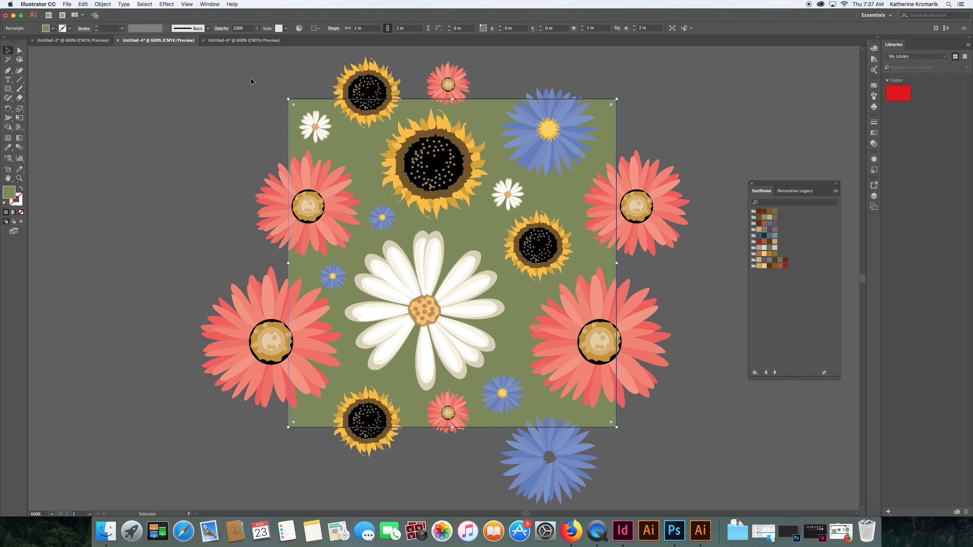
drag(208, 65, 246, 95)
drag(550, 439, 719, 508)
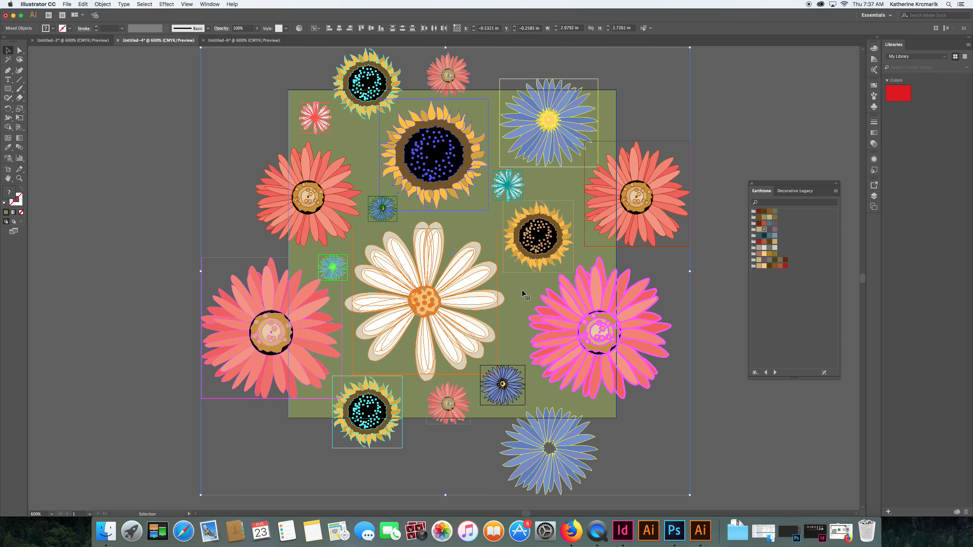
scroll(523, 290, down, 1)
key(super)
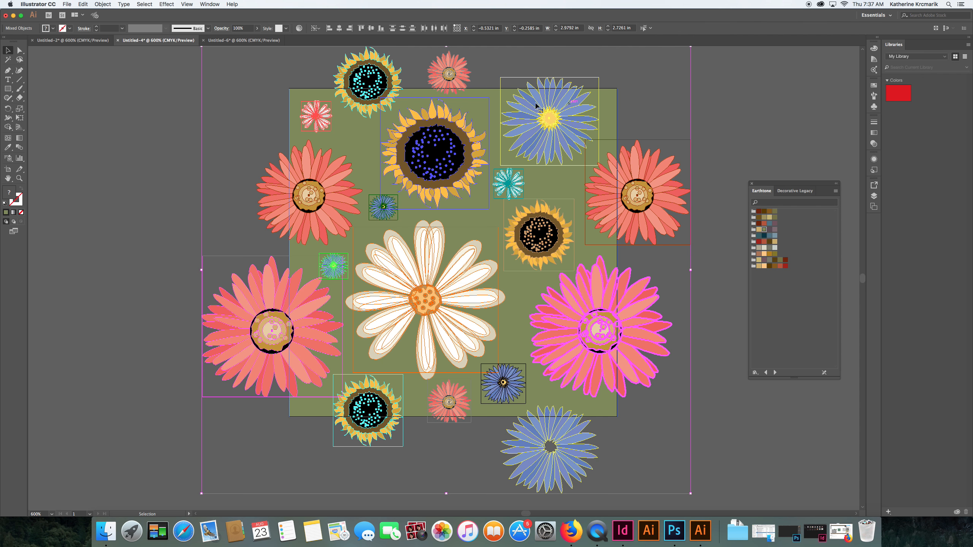
key(super+g)
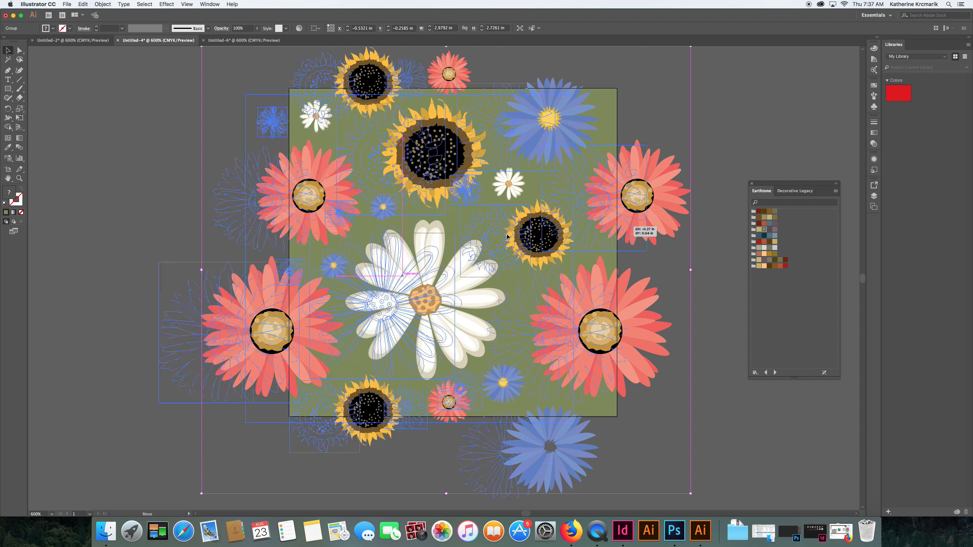
Try moving the flower group sideways across the olive background and undo the move
drag(659, 224, 414, 240)
key(super+z)
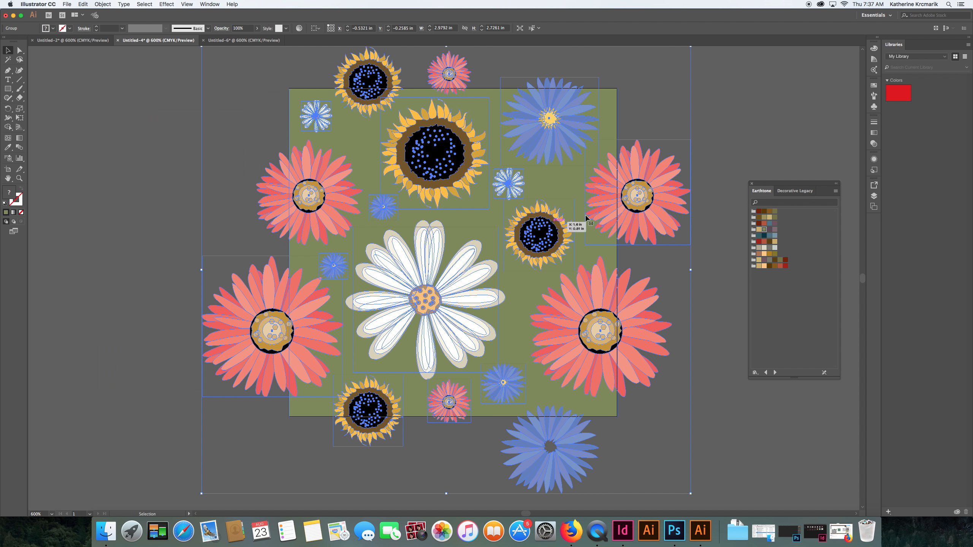
click(719, 159)
click(514, 302)
key(a)
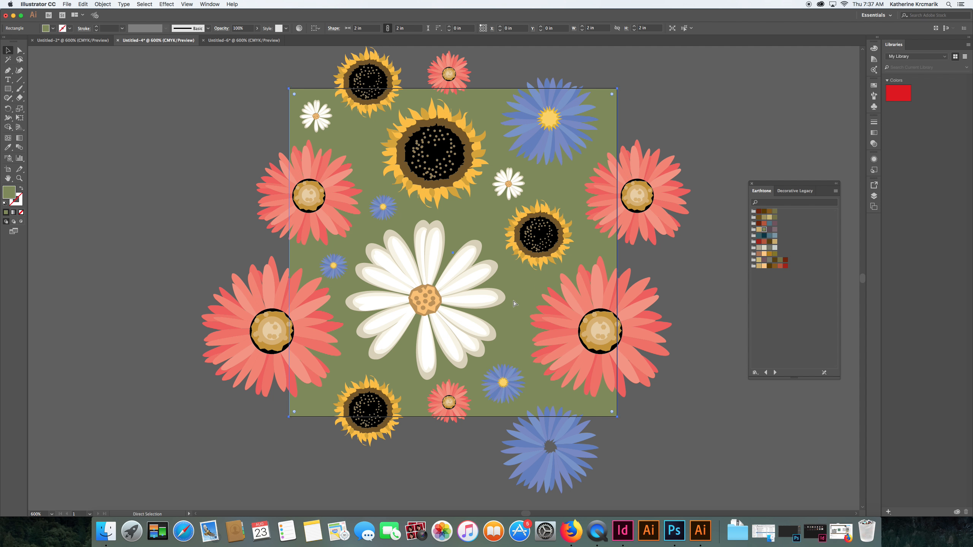
key(v)
key(a)
key(v)
click(711, 170)
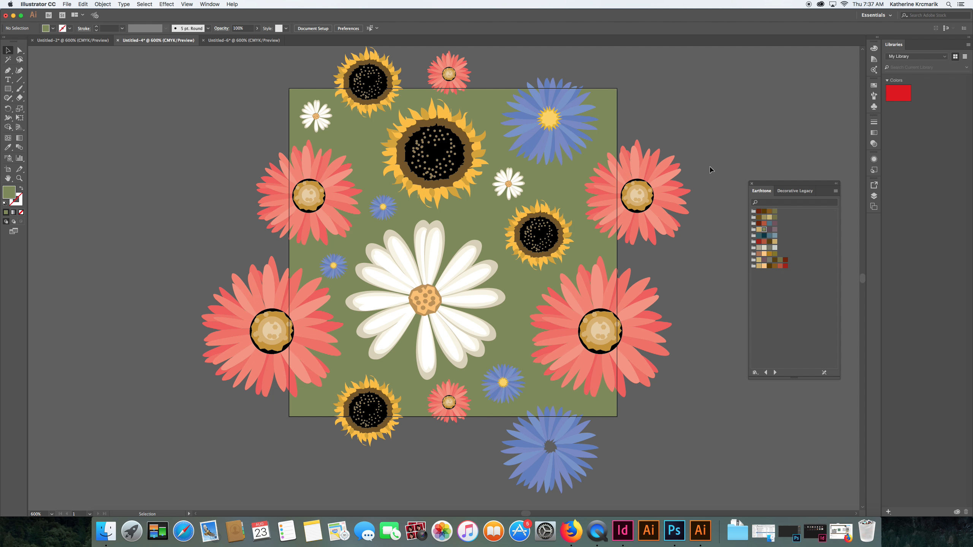
Duplicate the olive background square in place and bring the copy in front of all the flowers
click(570, 197)
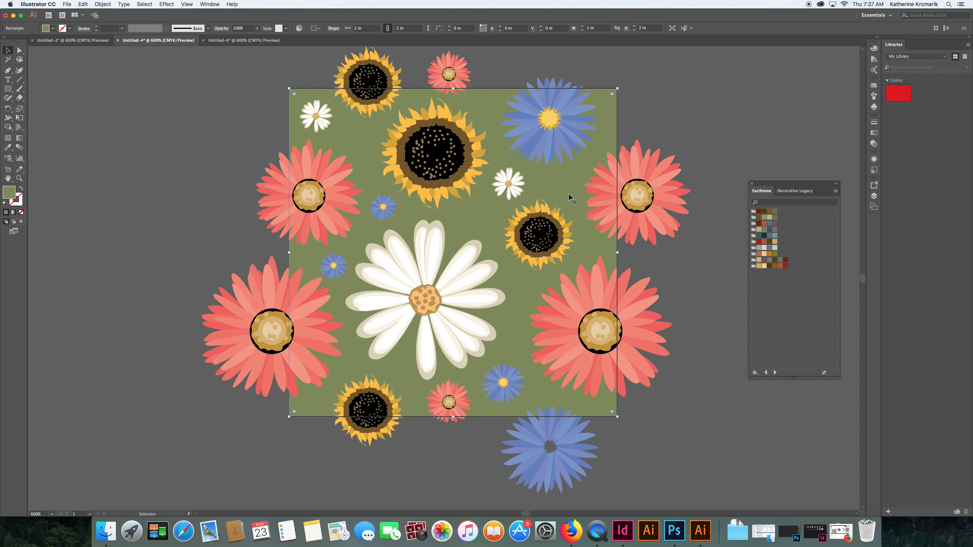
key(super+c)
scroll(569, 197, left, 1)
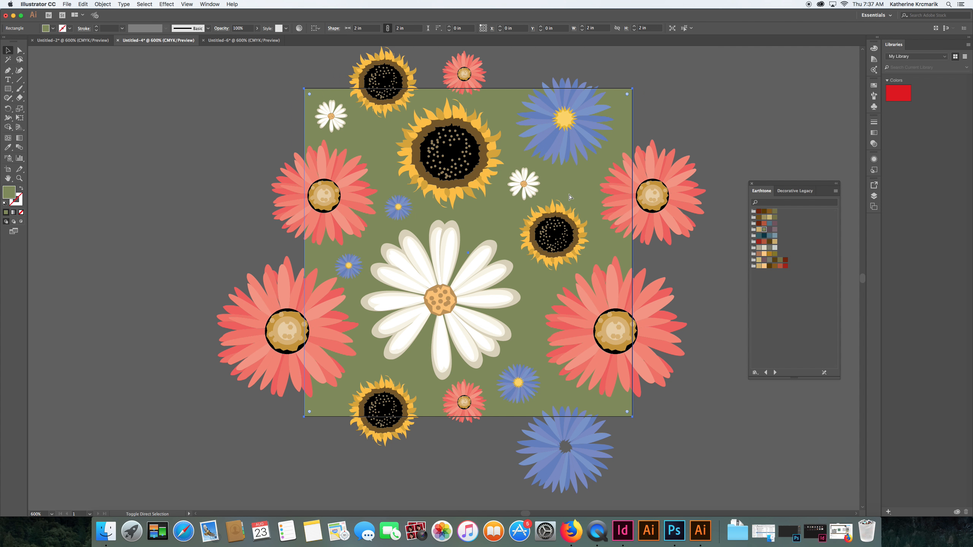
right_click(589, 190)
mouse_move(626, 298)
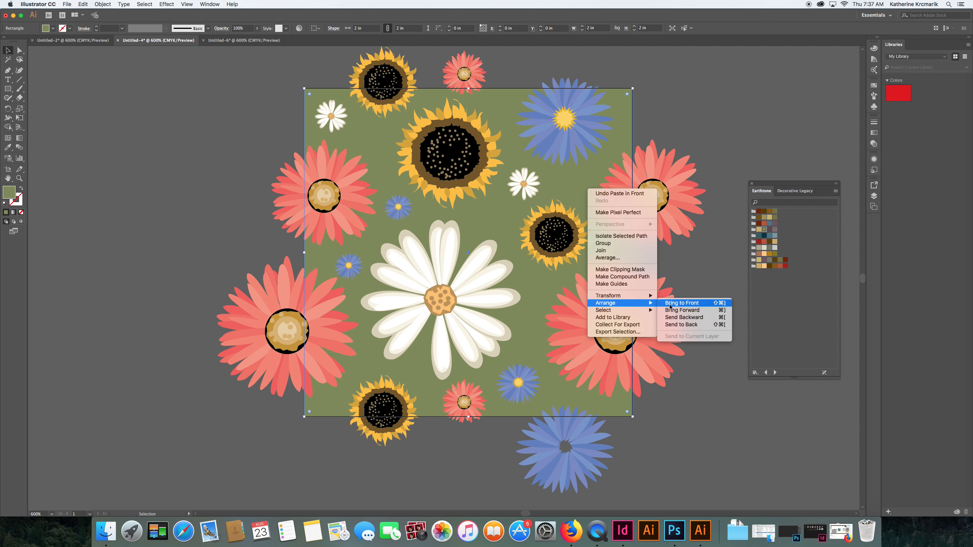
click(676, 304)
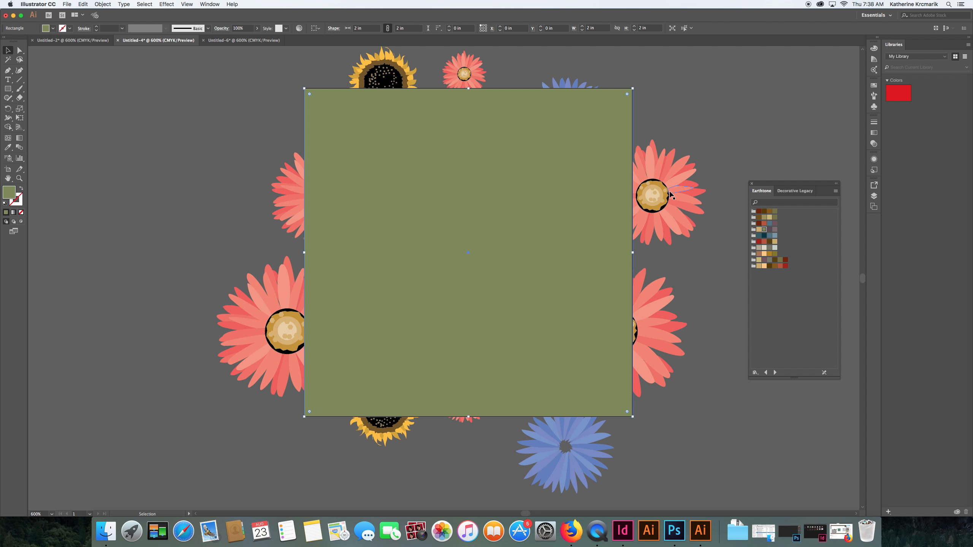
Clip all the artwork to the front olive square with a clipping mask
key(super+a)
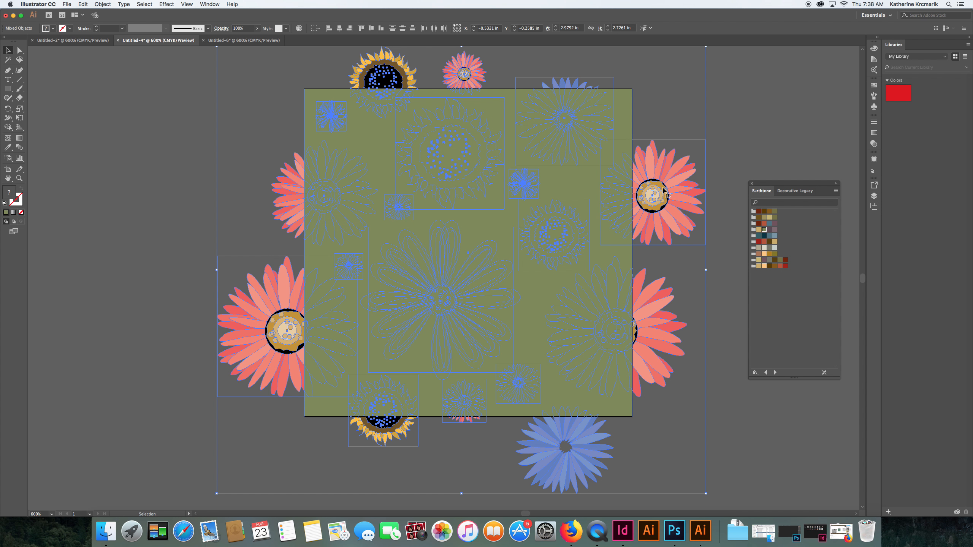
scroll(666, 194, right, 3)
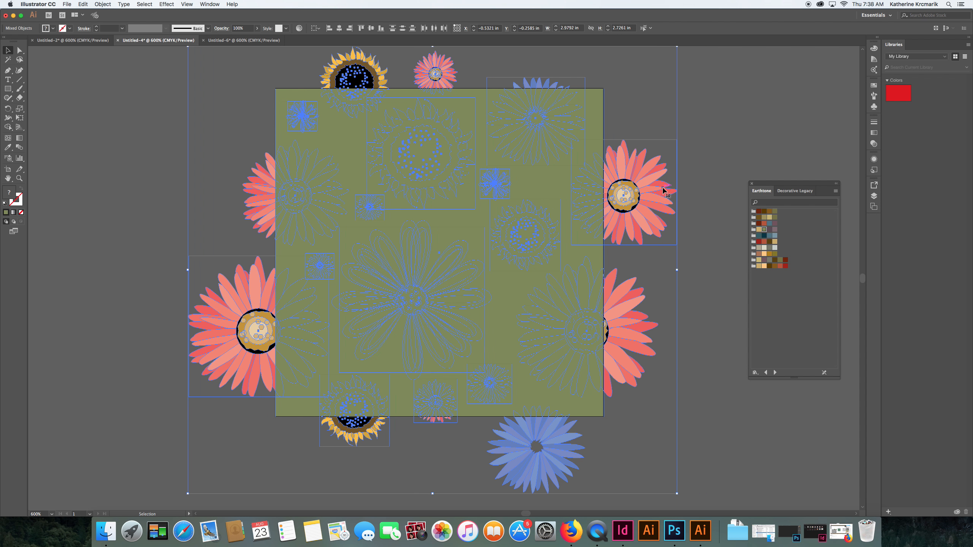
right_click(637, 181)
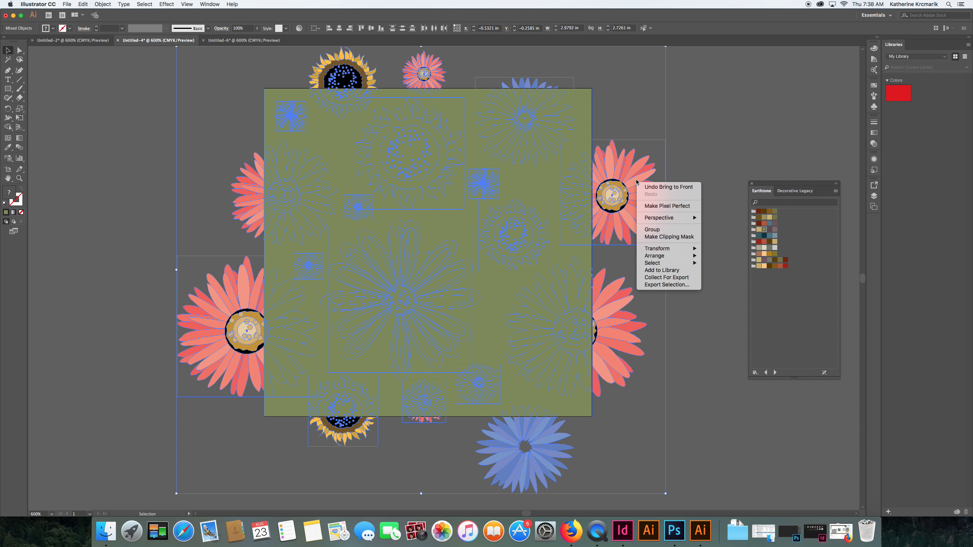
click(663, 238)
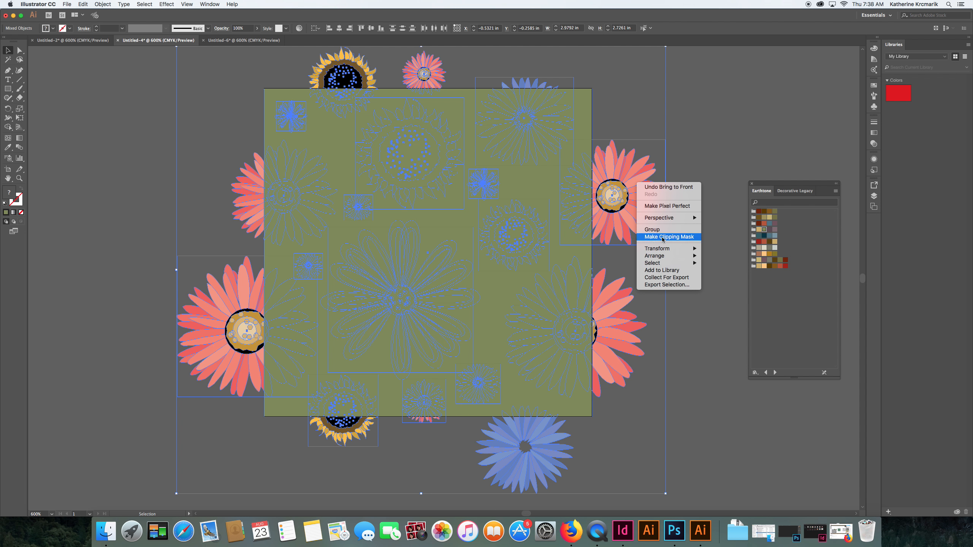
click(673, 233)
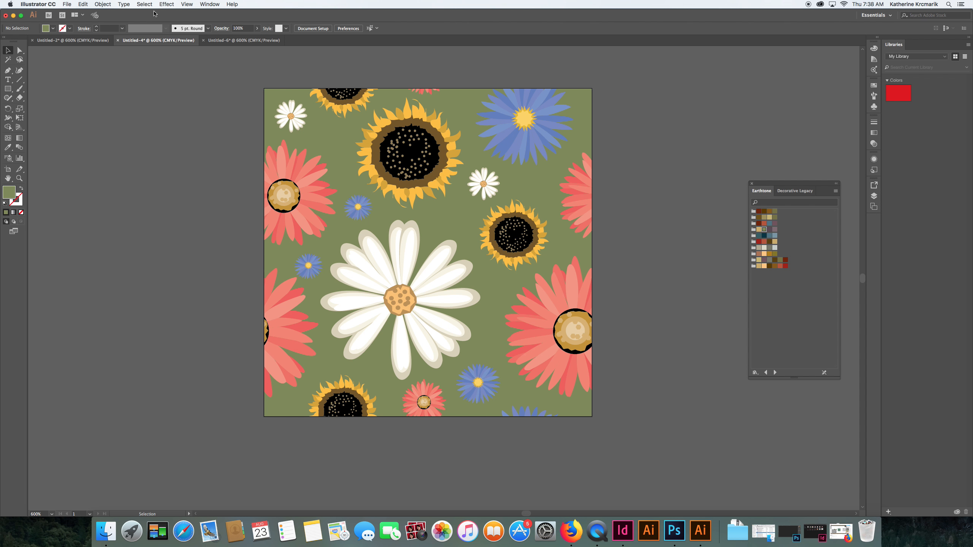
Crop the whole clipped artwork to the square tile with the Pathfinder Crop operation
click(210, 4)
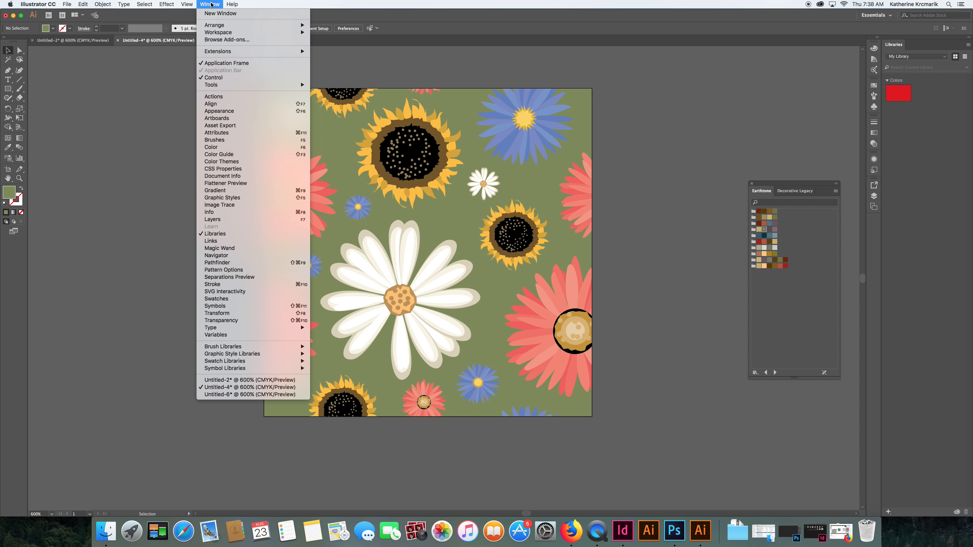
click(210, 5)
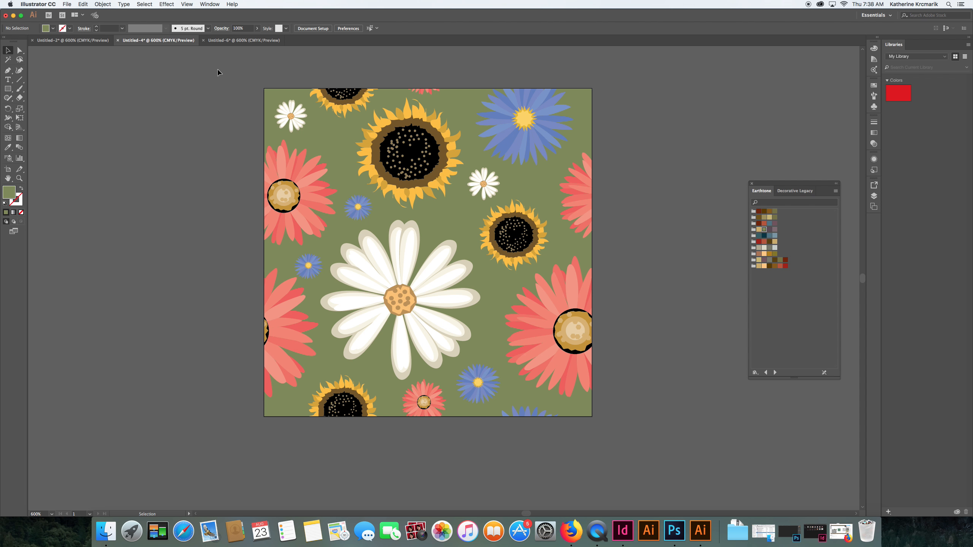
drag(219, 66, 632, 491)
scroll(630, 490, down, 1)
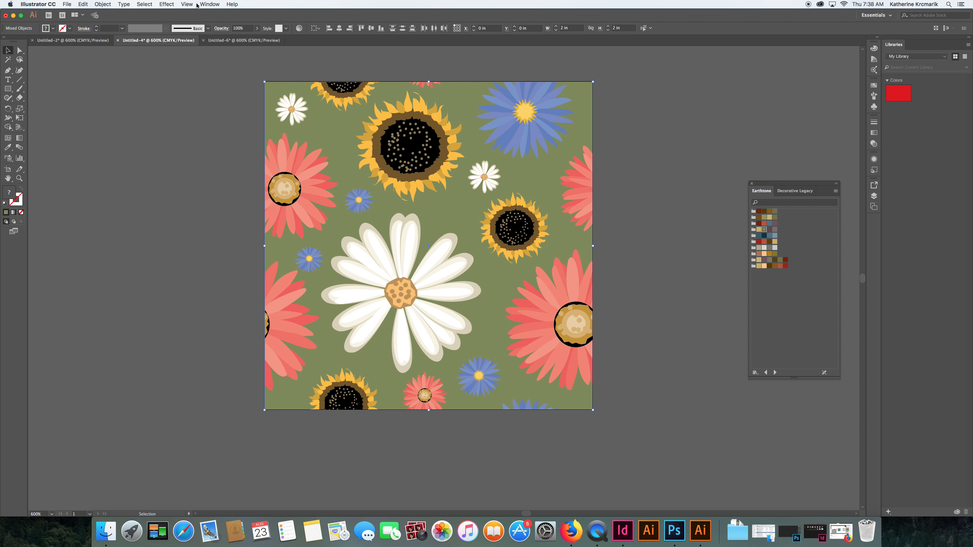
click(208, 4)
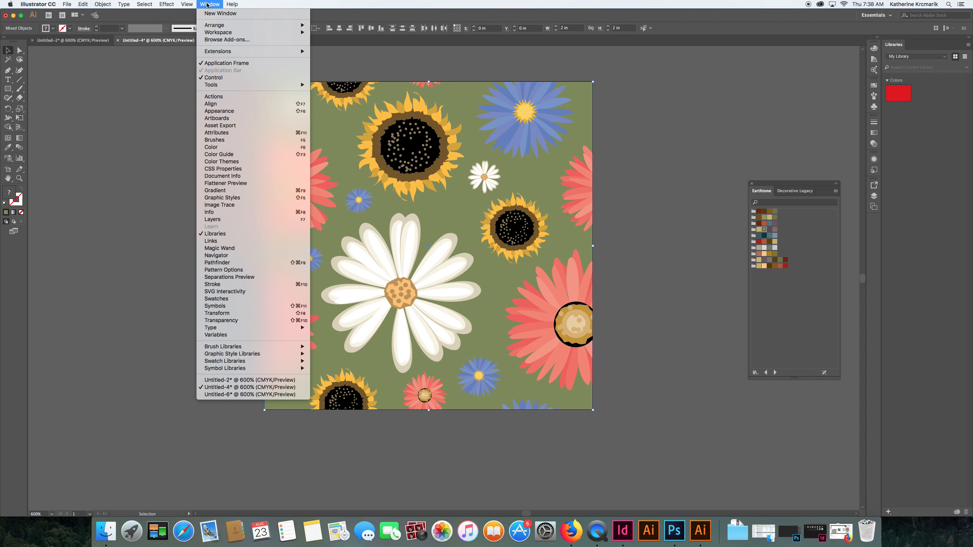
click(238, 264)
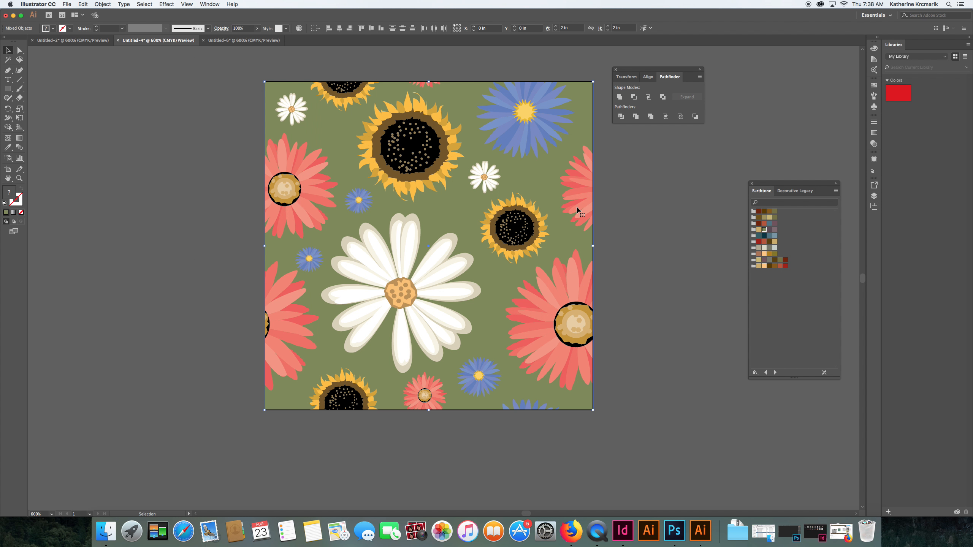
click(667, 117)
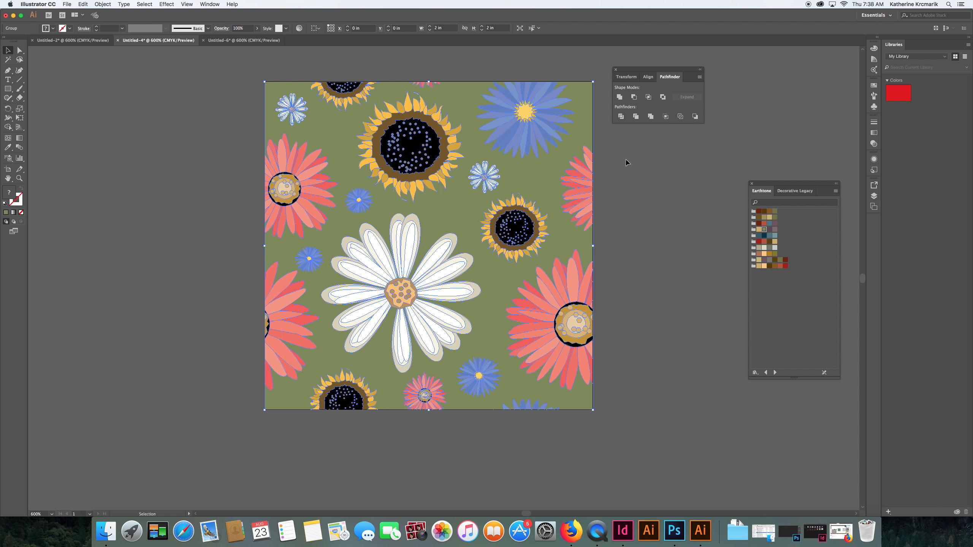
click(341, 75)
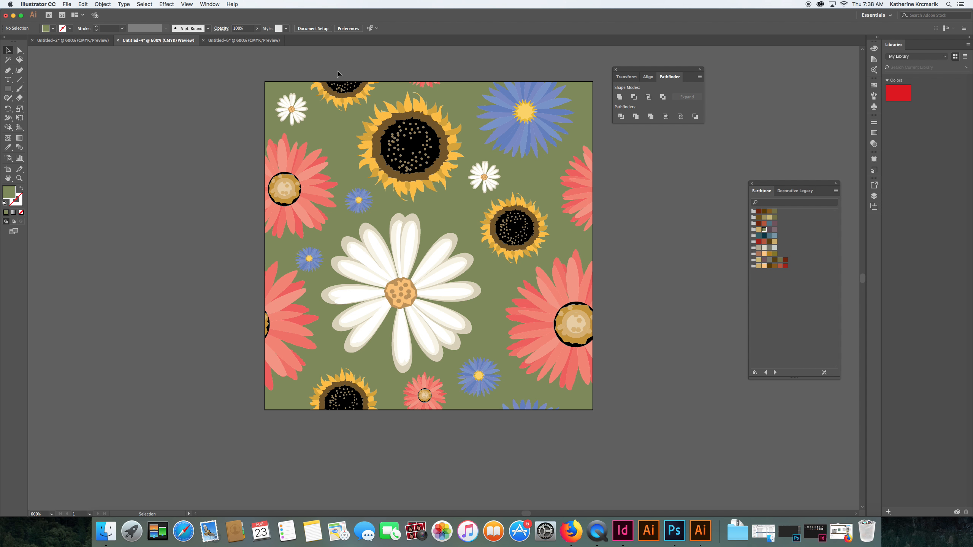
Show the document's swatches and add the complete cropped floral tile to them as a pattern swatch
click(874, 85)
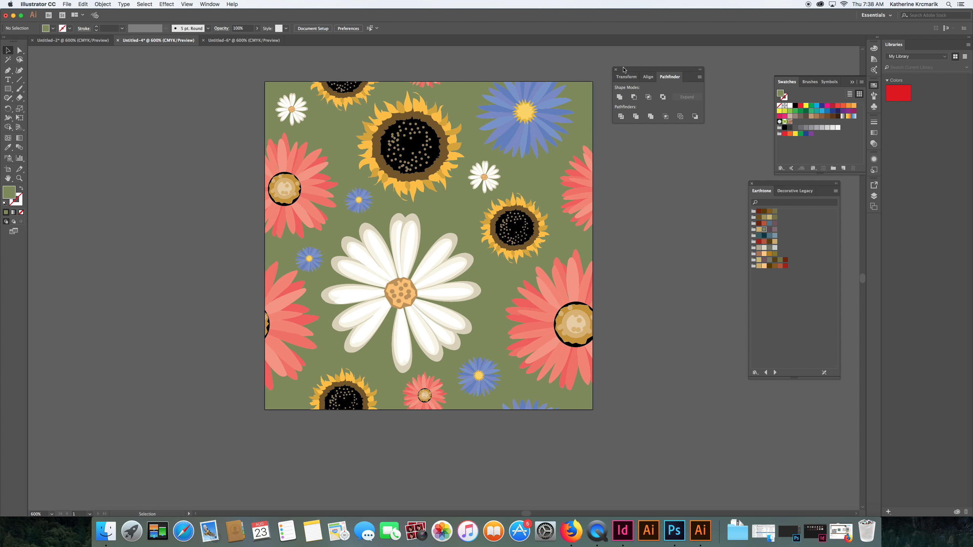
drag(638, 72, 694, 61)
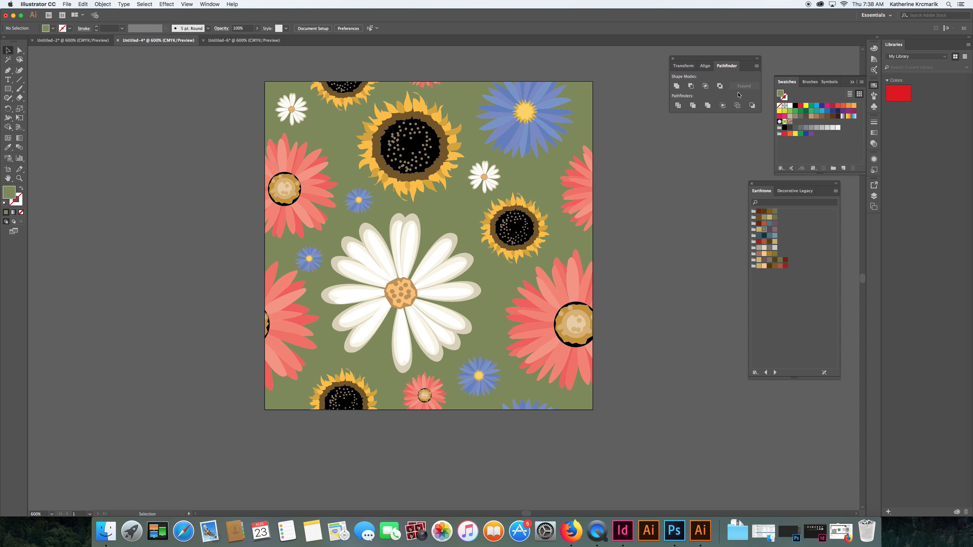
drag(246, 70, 613, 429)
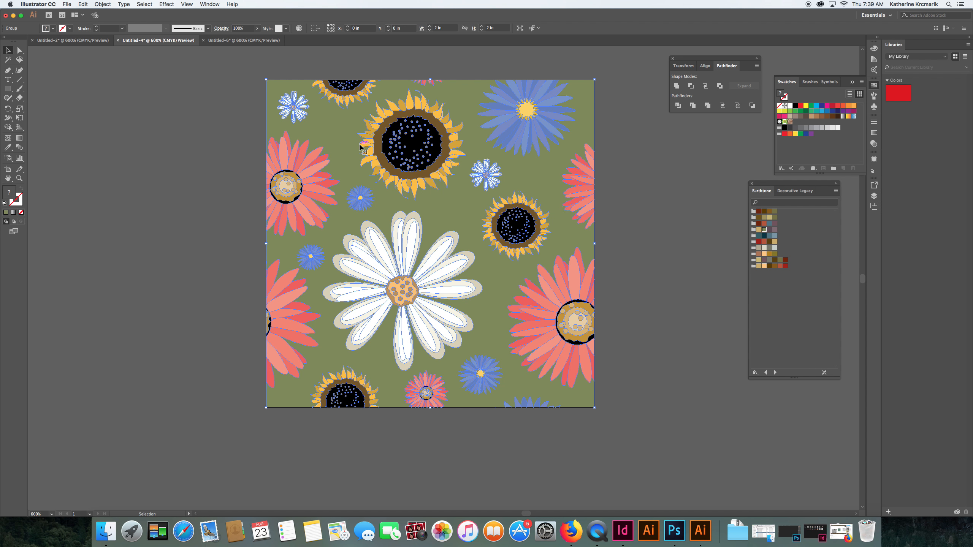
scroll(359, 145, up, 1)
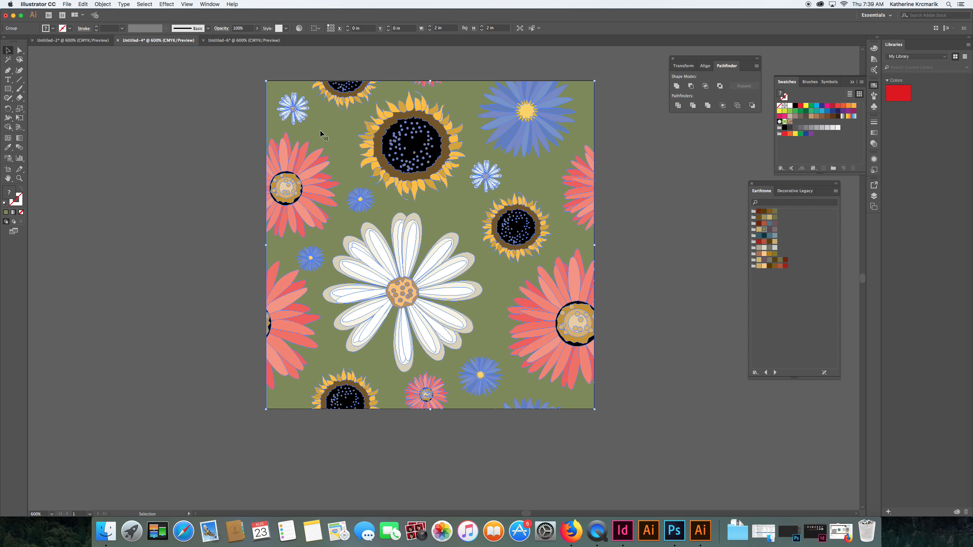
drag(321, 133, 795, 148)
click(676, 162)
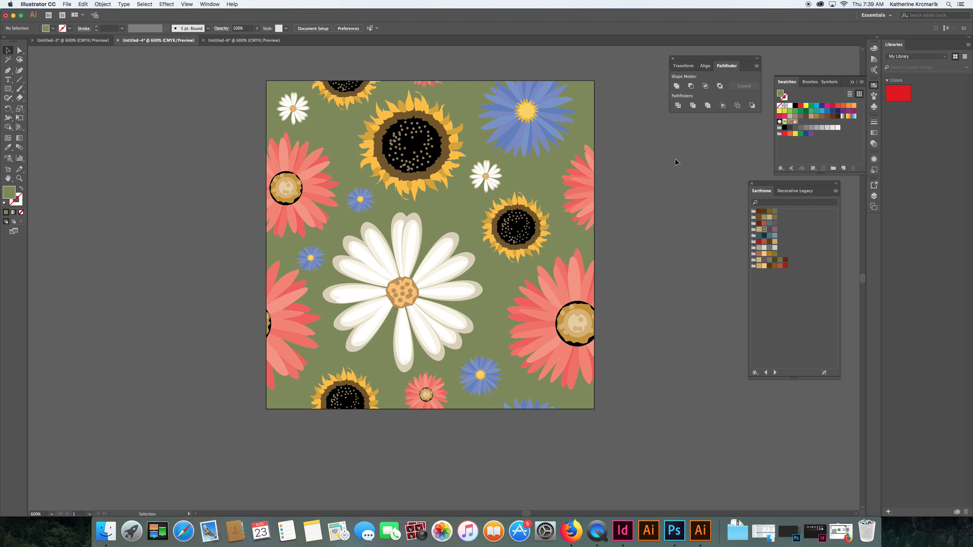
Draw a rectangle about 5.9 by 4.8 in beside the artboard and fill it with the new floral pattern swatch
key(super+minus)
key(super+minus)
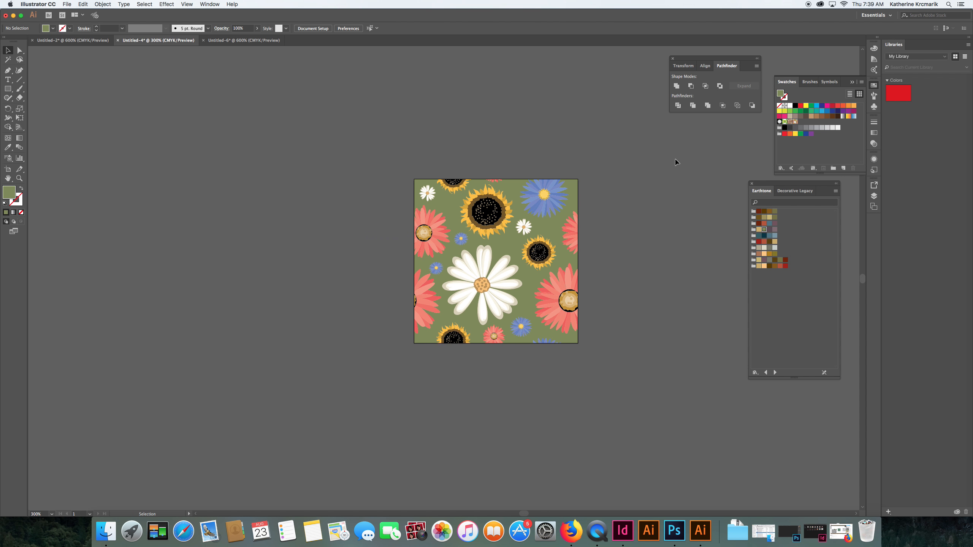
scroll(676, 162, left, 8)
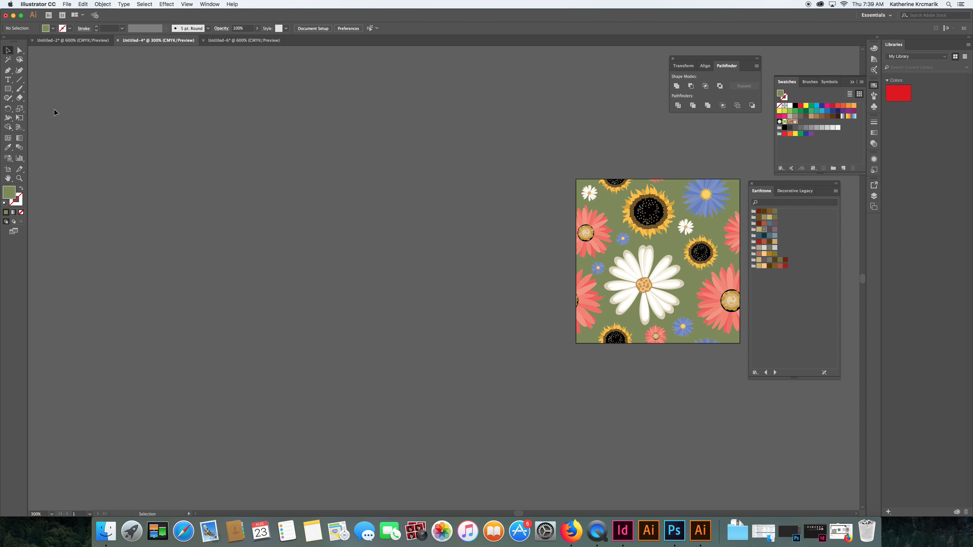
click(7, 88)
drag(78, 82, 562, 475)
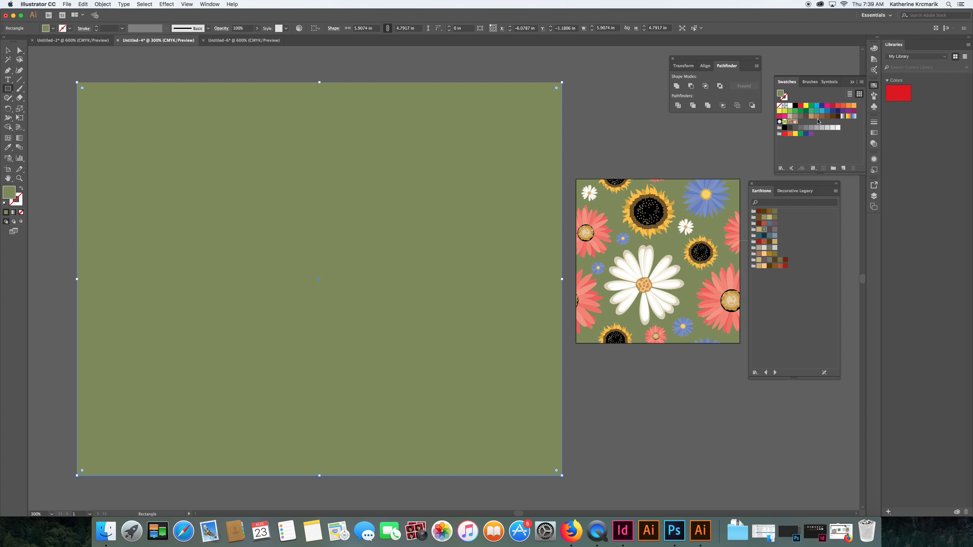
click(796, 122)
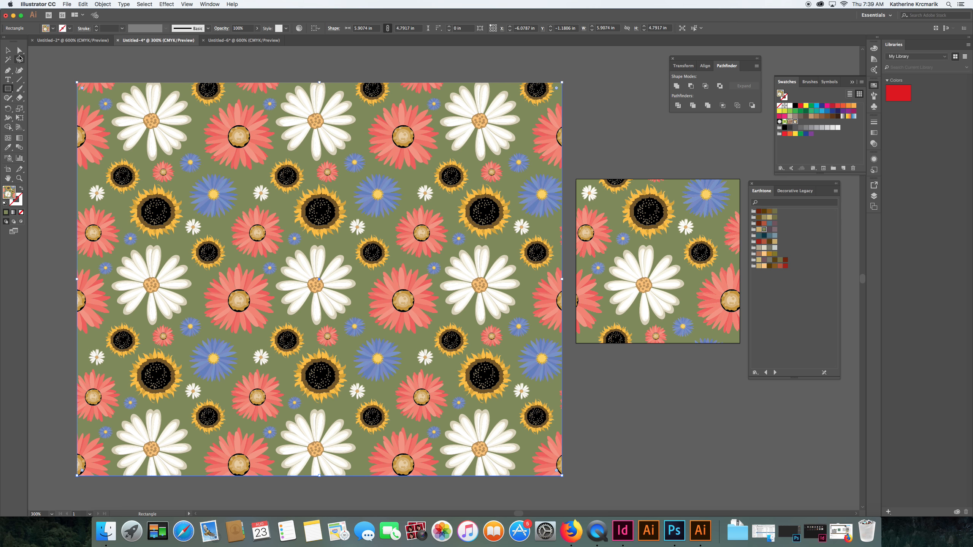
Set up Transform Each on the rectangle with preview on and Transform Objects off, so only the pattern is affected
click(8, 50)
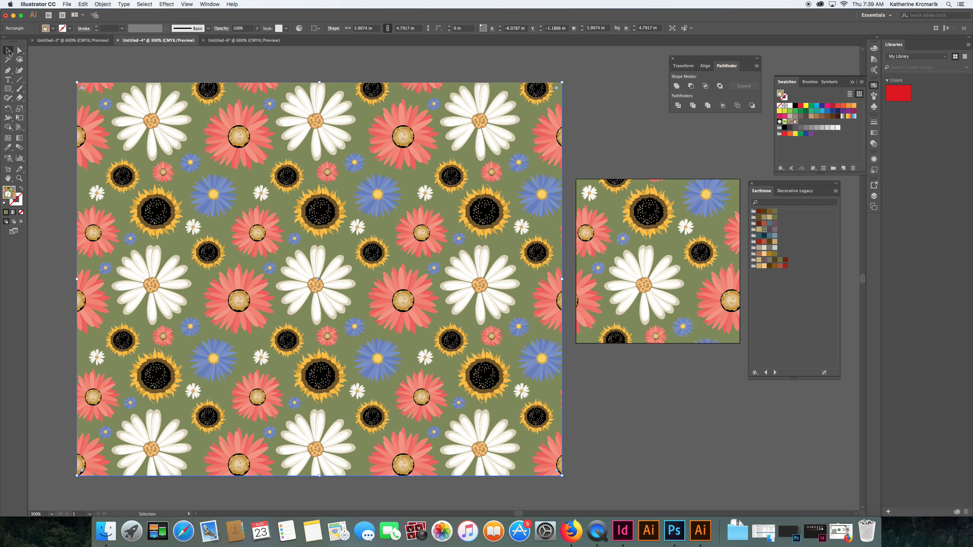
click(106, 4)
mouse_move(126, 13)
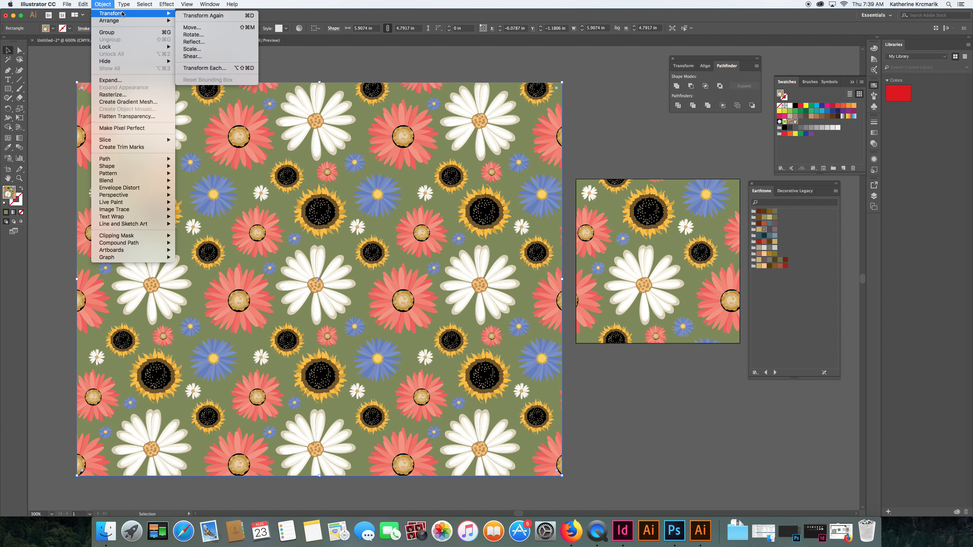
click(216, 68)
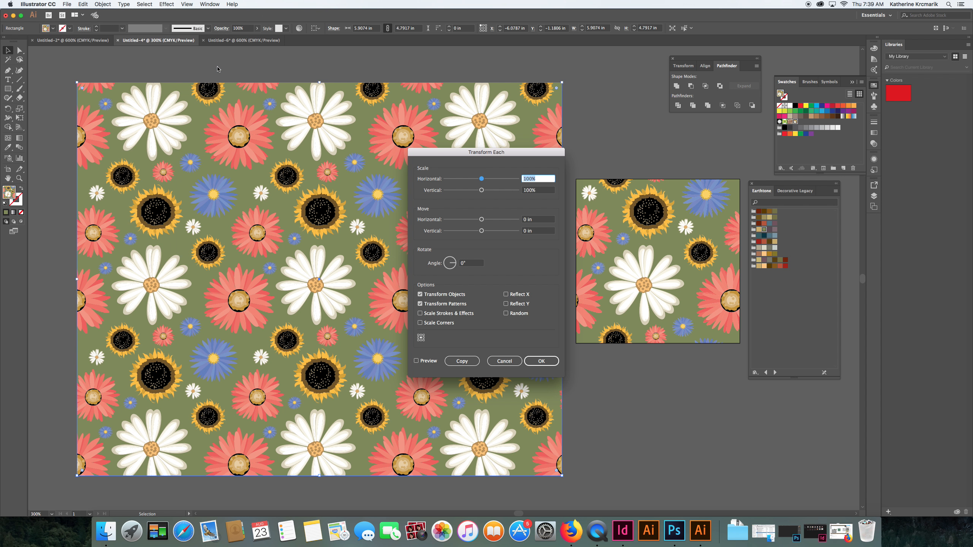
drag(483, 154, 646, 148)
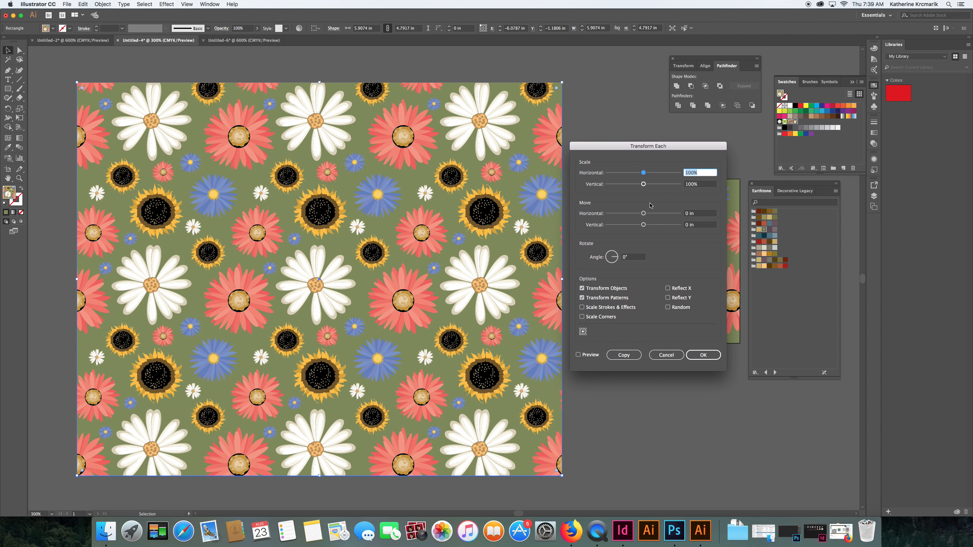
click(579, 355)
click(582, 289)
Preview the rectangle's pattern scaled to 30% horizontally and vertically
click(701, 173)
key(Tab)
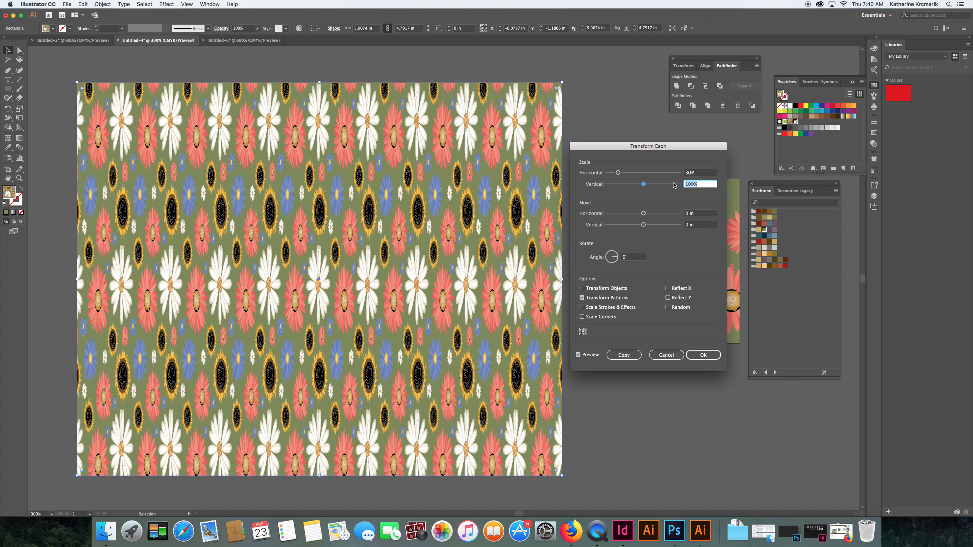
text(30)
click(703, 175)
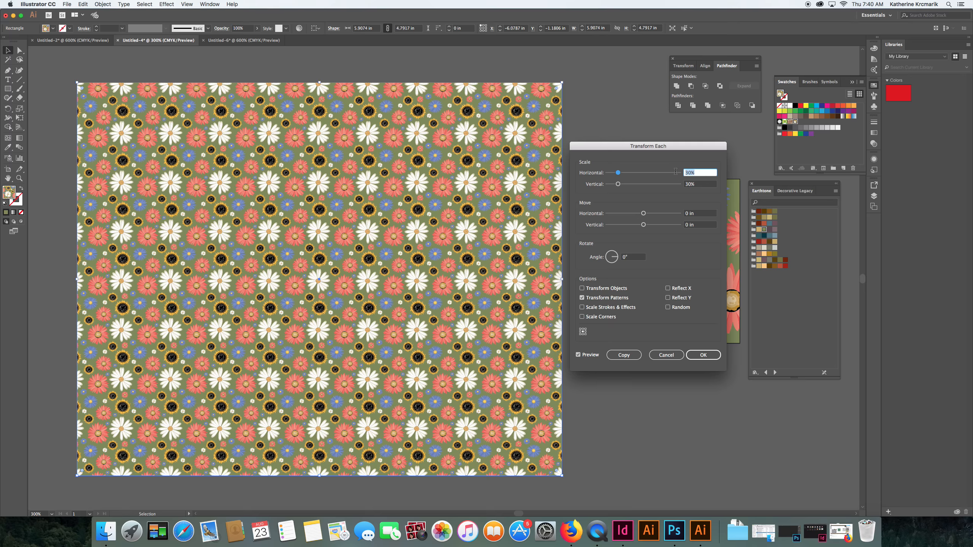
Preview the rectangle's pattern scaled to 10% horizontally and vertically
text(10)
key(Tab)
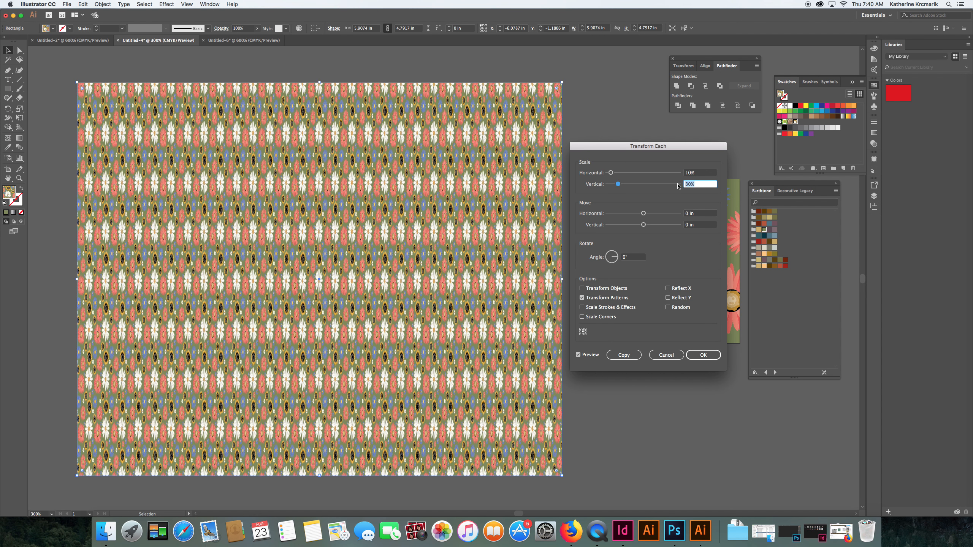
text(10)
click(702, 175)
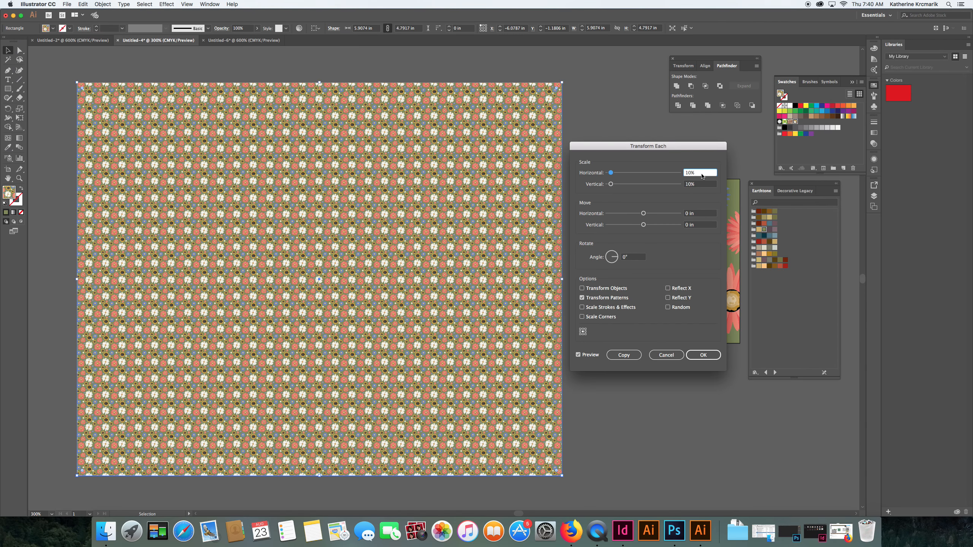
Scale the rectangle's pattern to 150% horizontally and vertically and apply the transformation
drag(702, 175, 674, 175)
text(150)
key(Tab)
text(150)
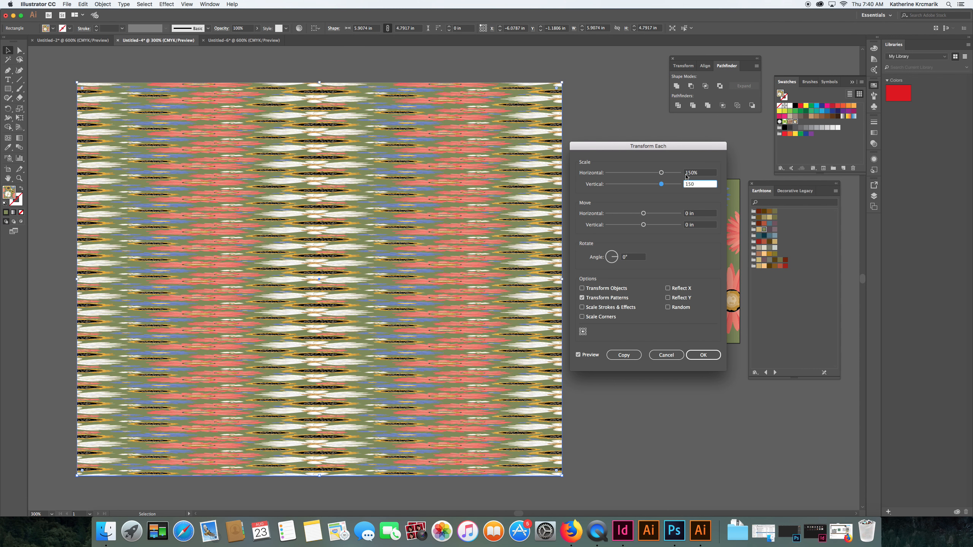
click(705, 174)
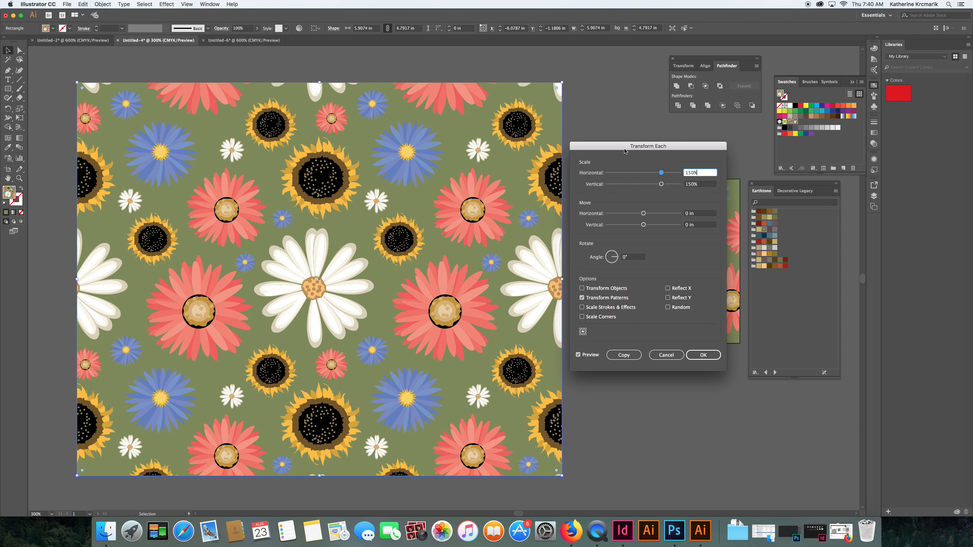
drag(625, 151, 620, 262)
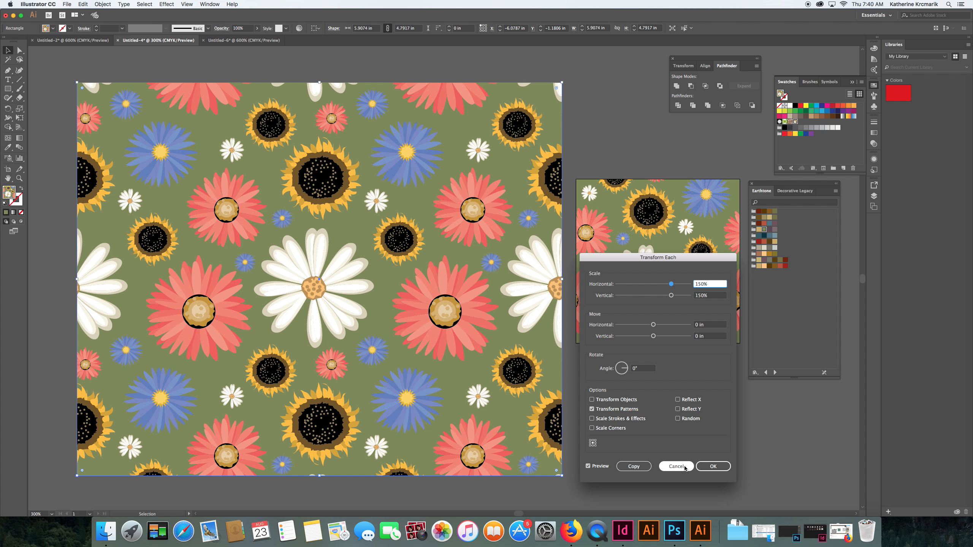
click(713, 466)
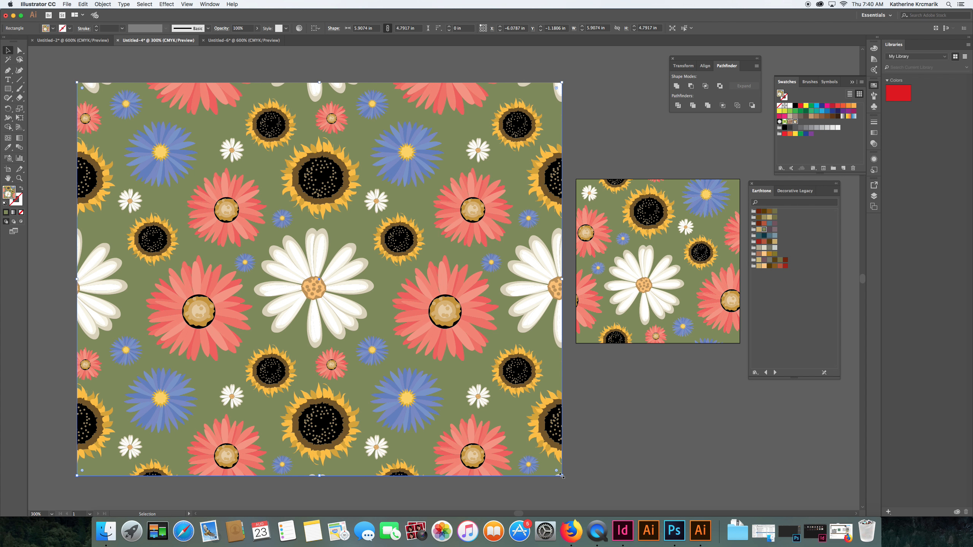
Resize the rectangle to about 5.9 by 4.2 in and reapply the floral pattern swatch to restore its original scale
drag(562, 476, 566, 429)
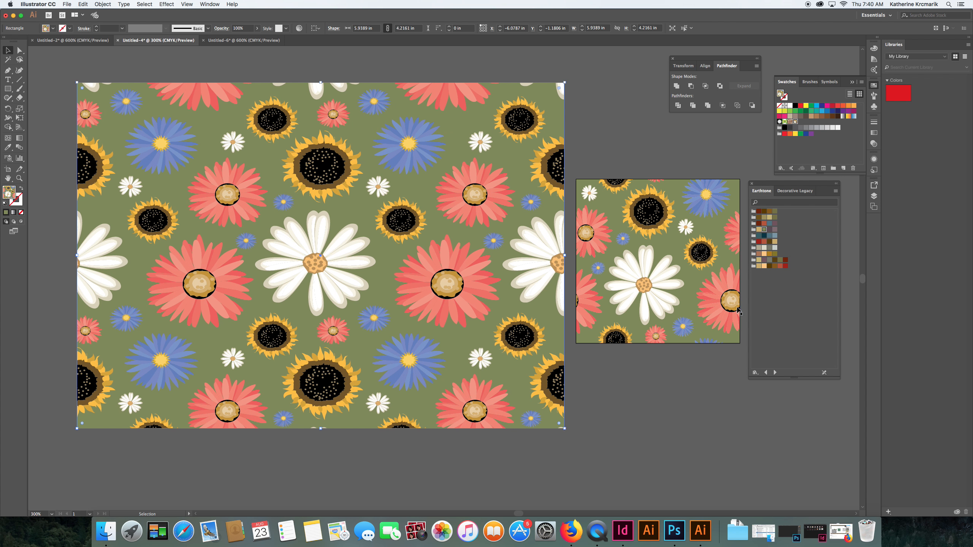
click(796, 122)
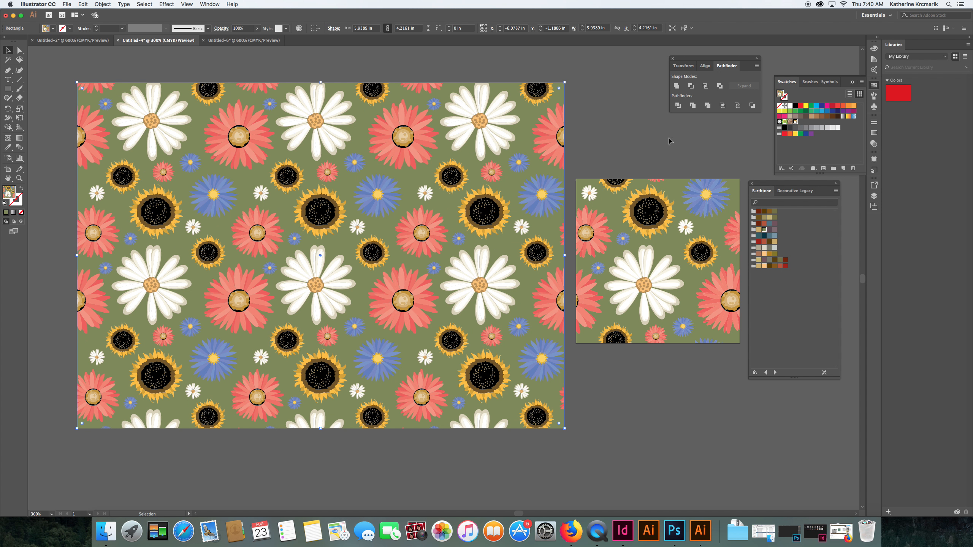